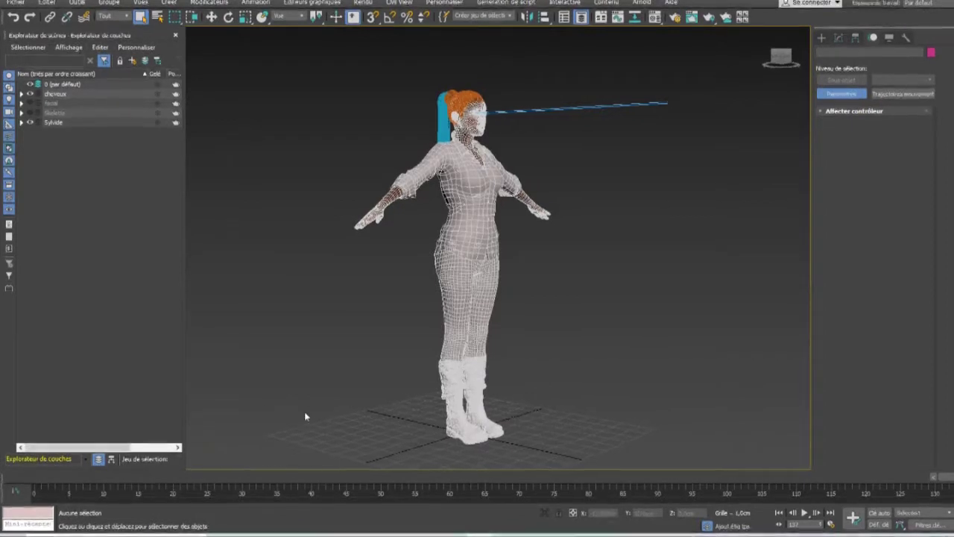
- Start an FBX export of the A-pose character named Sylvide_A into the Sylvide folder of the personal project files
middle_click_drag(631, 301, 570, 314, "alt")
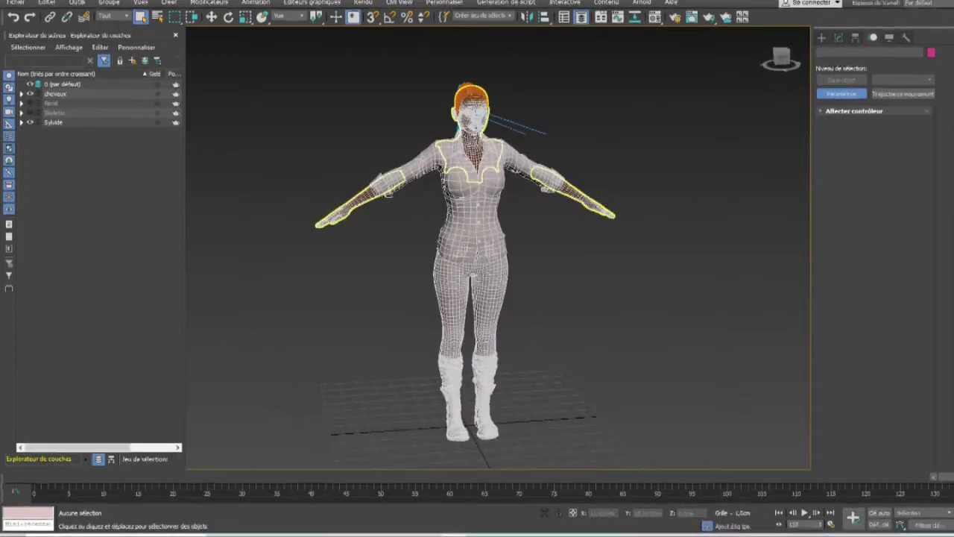
left_click(17, 3)
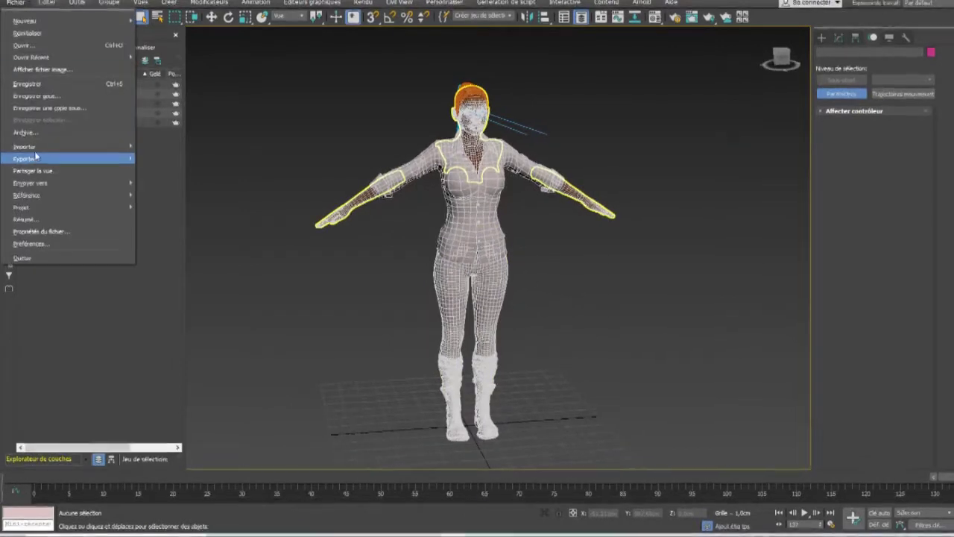
mouse_move(35, 159)
left_click(173, 166)
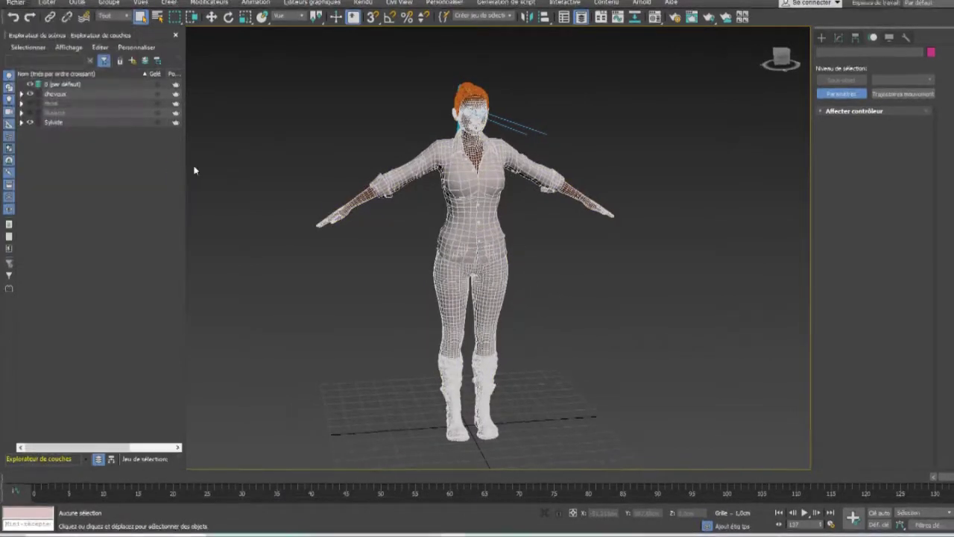
mouse_move(50, 6)
left_mouse_down()
mouse_move(131, 39)
mouse_move(41, 11)
left_mouse_up()
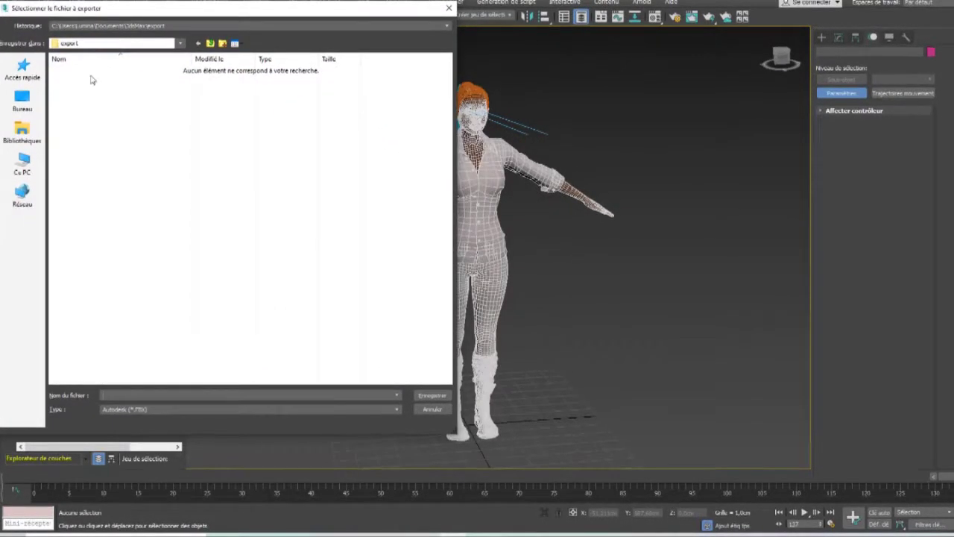
double_click(240, 178)
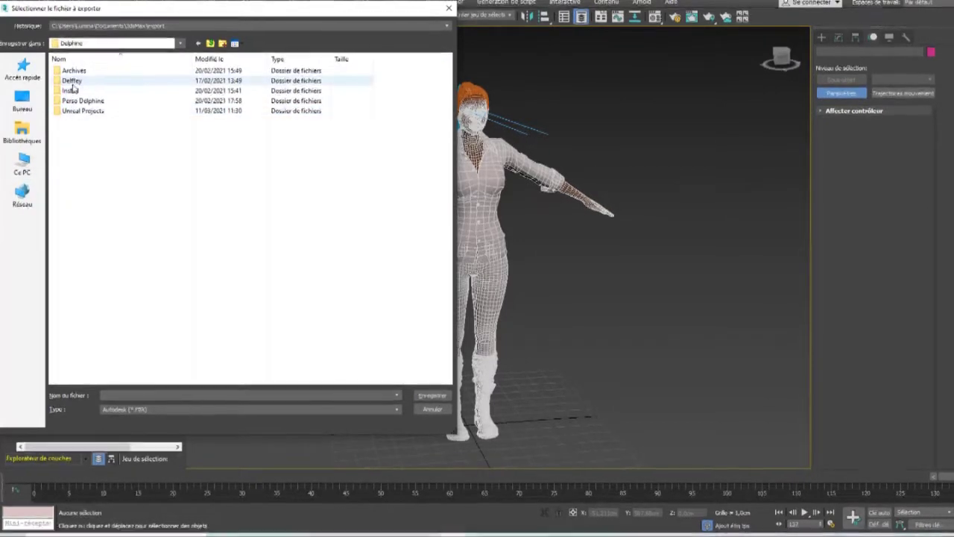
double_click(77, 101)
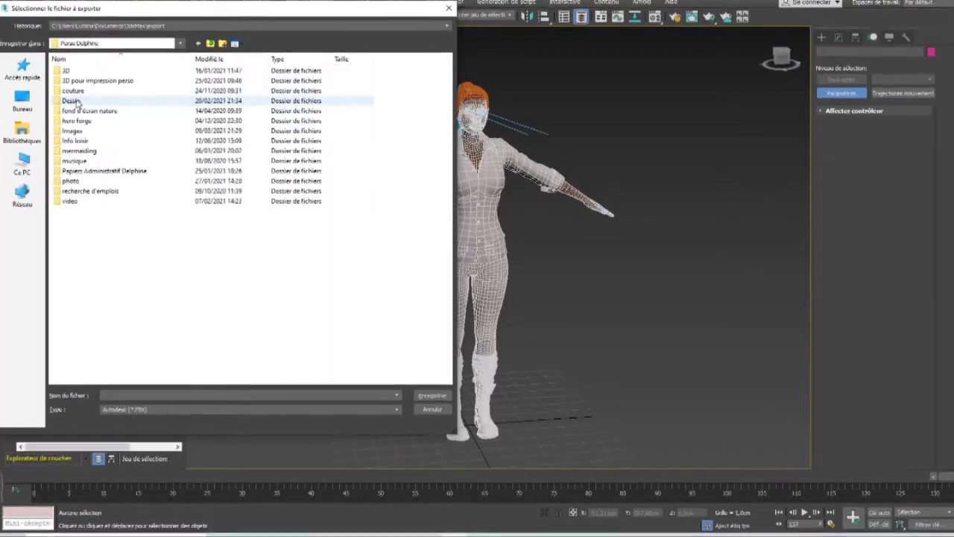
double_click(73, 70)
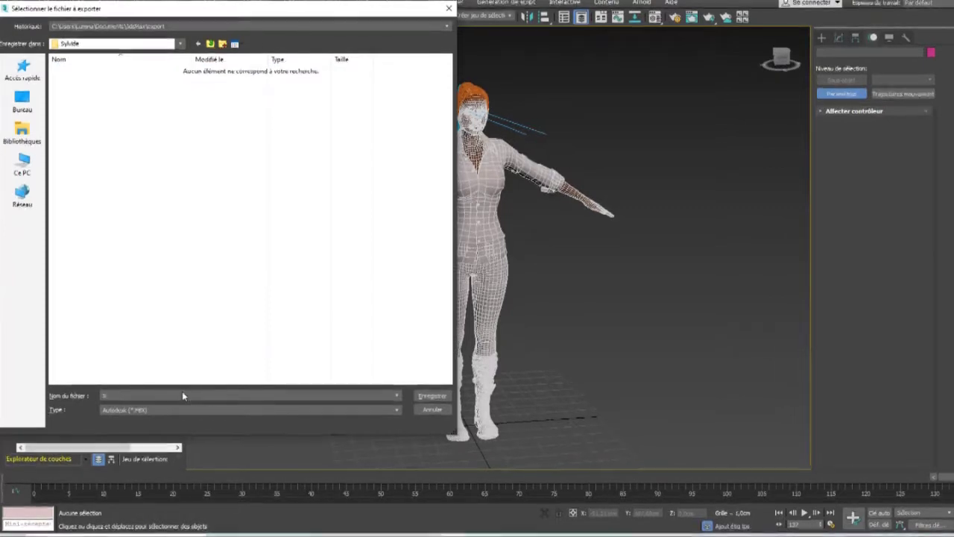
type("Sylvide_A")
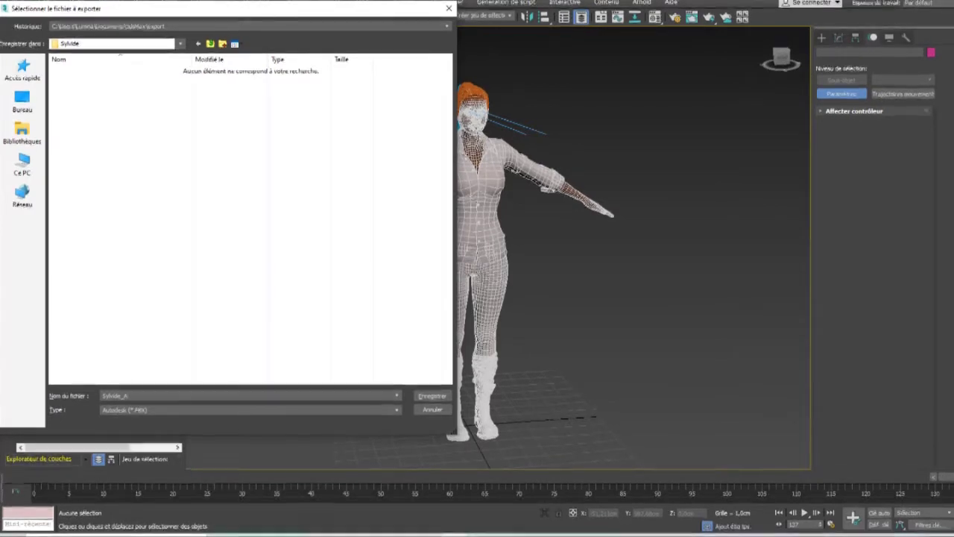
key("Return")
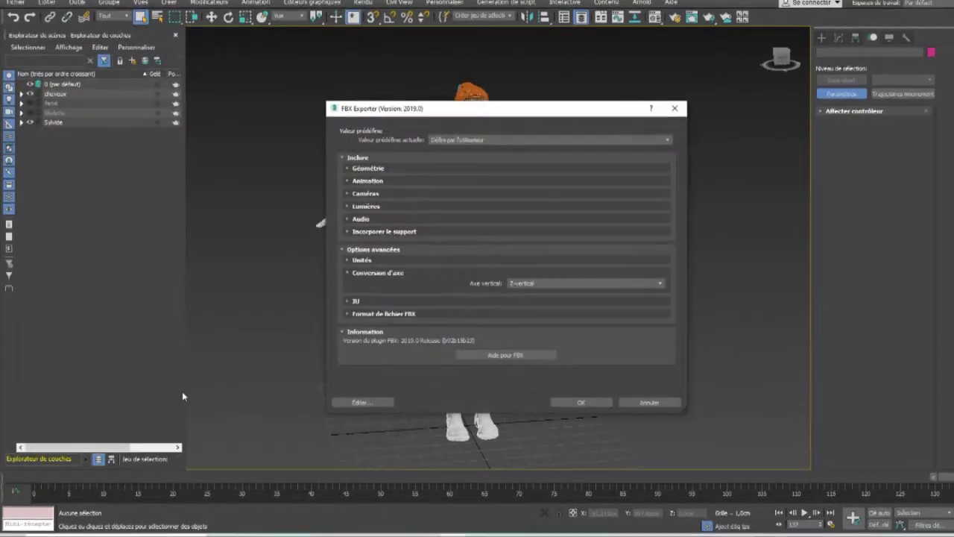
- Check the Animation section of the FBX export options, export without animation, and dismiss the warnings report
left_click(351, 181)
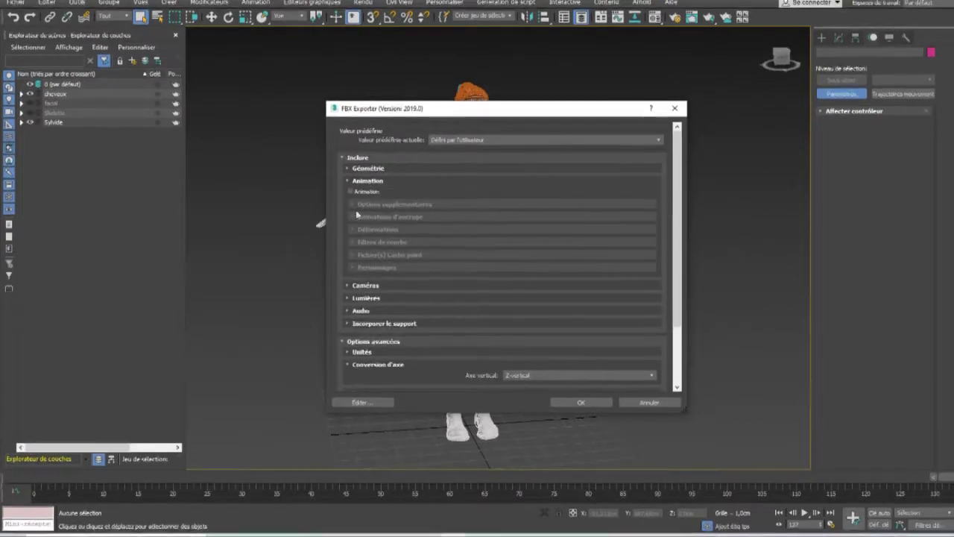
left_click(351, 182)
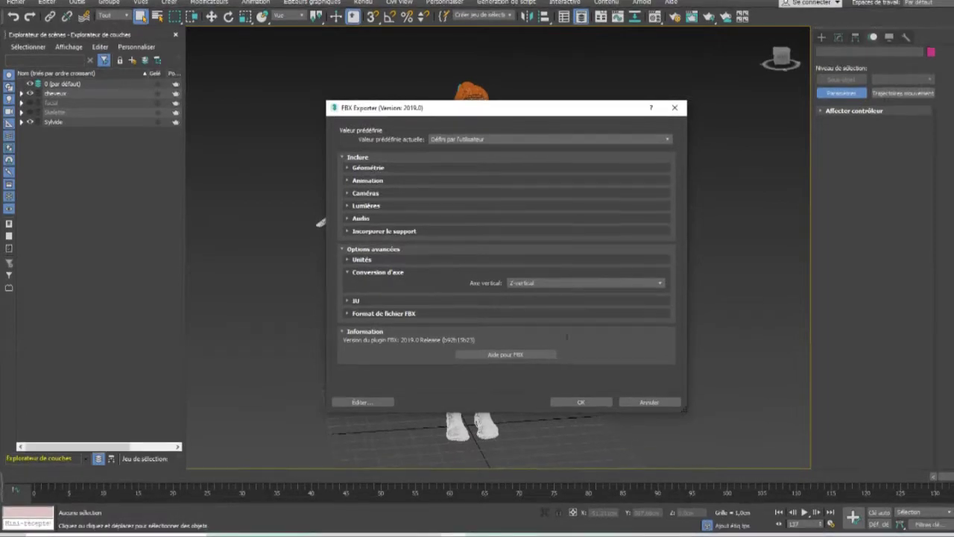
left_click(581, 402)
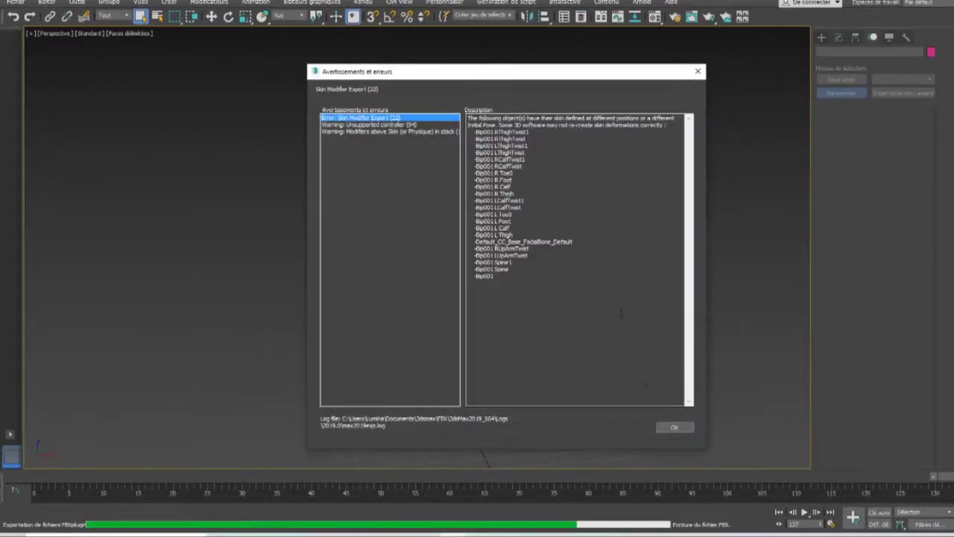
left_click(673, 426)
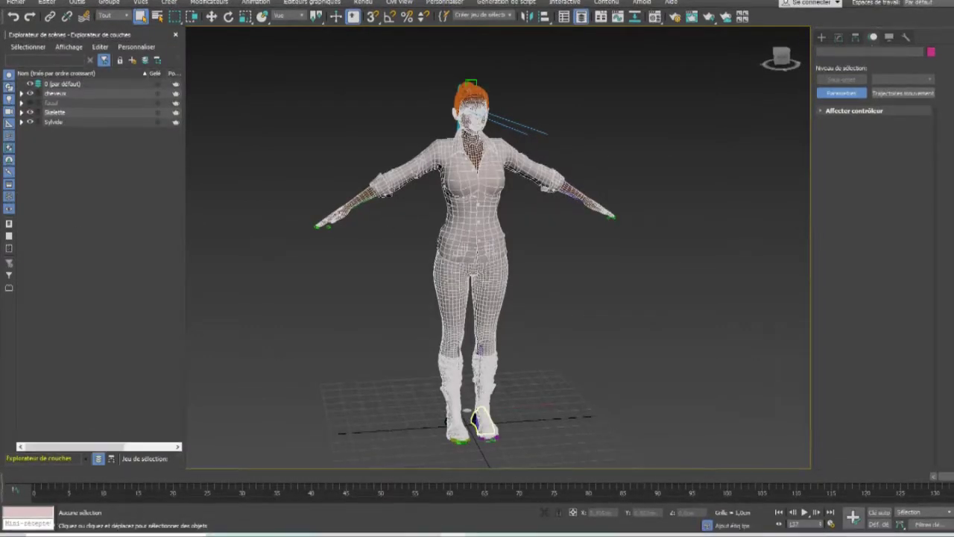
- Turn off Figure mode for the biped by way of its left foot bone
left_click(483, 423)
left_click(822, 37)
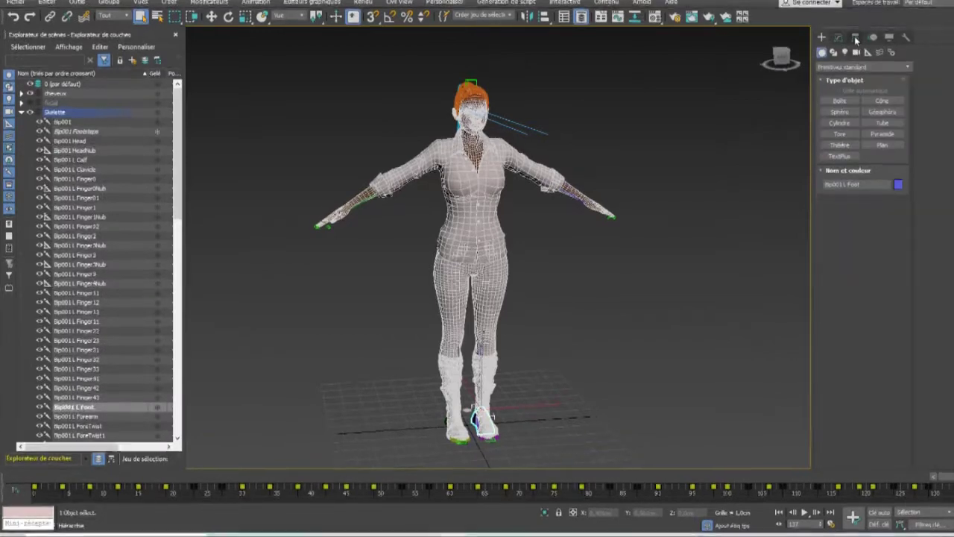
left_click(856, 37)
left_click(873, 37)
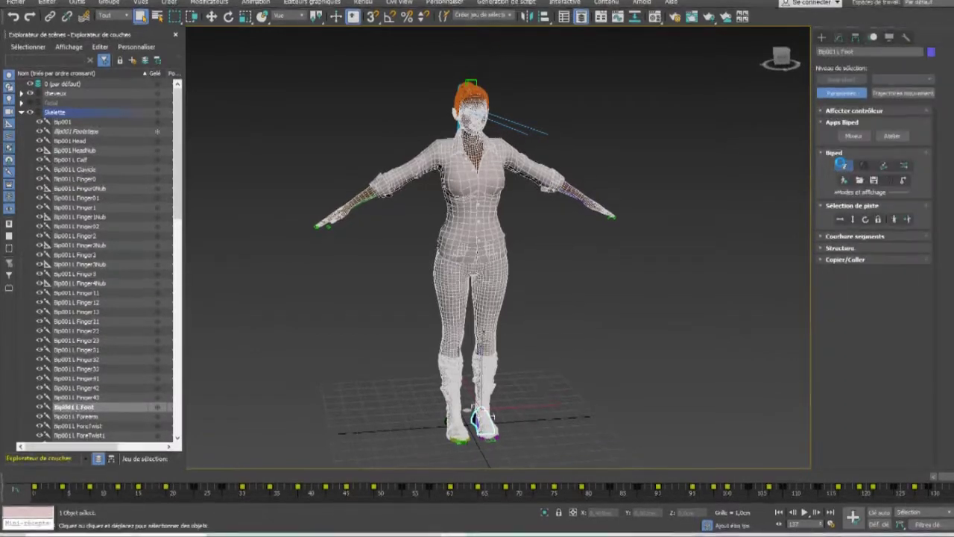
left_click(842, 165)
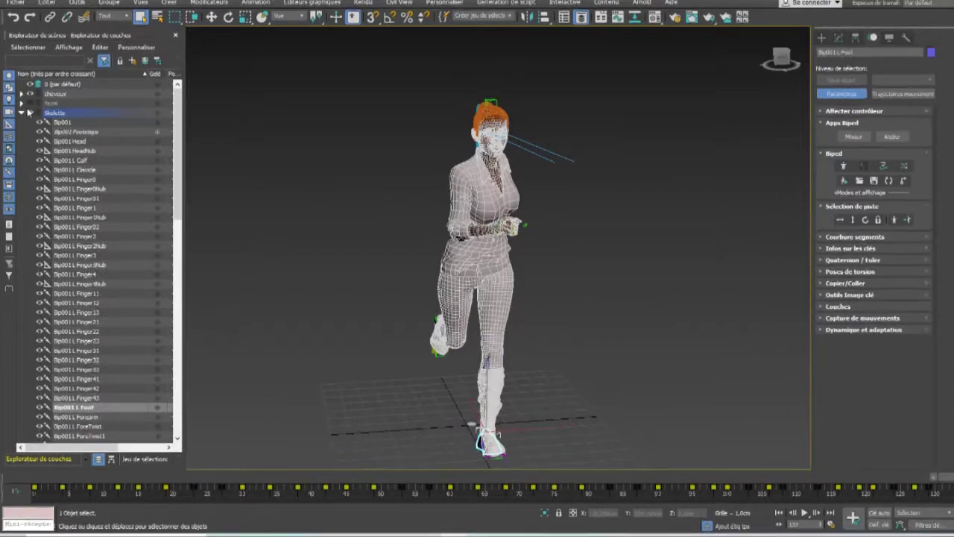
- Hide the Skelette layer and close the layer explorer
left_click(29, 112)
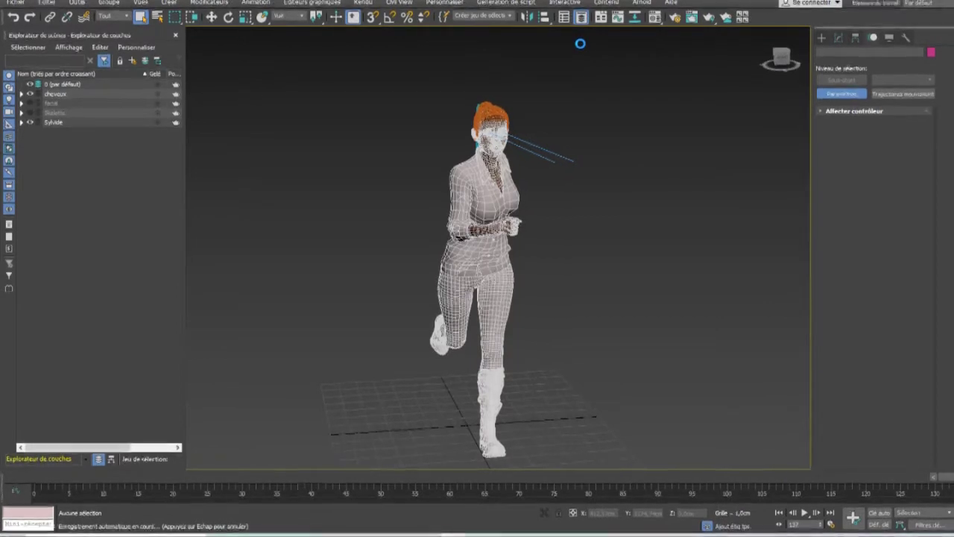
left_click(582, 18)
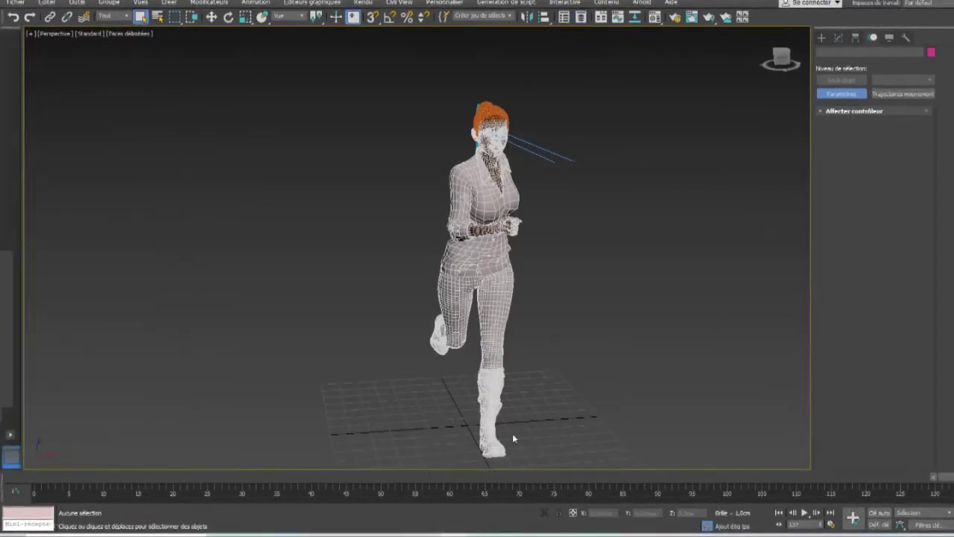
middle_click_drag(503, 383, 451, 367)
middle_click_drag(261, 242, 317, 237, "alt")
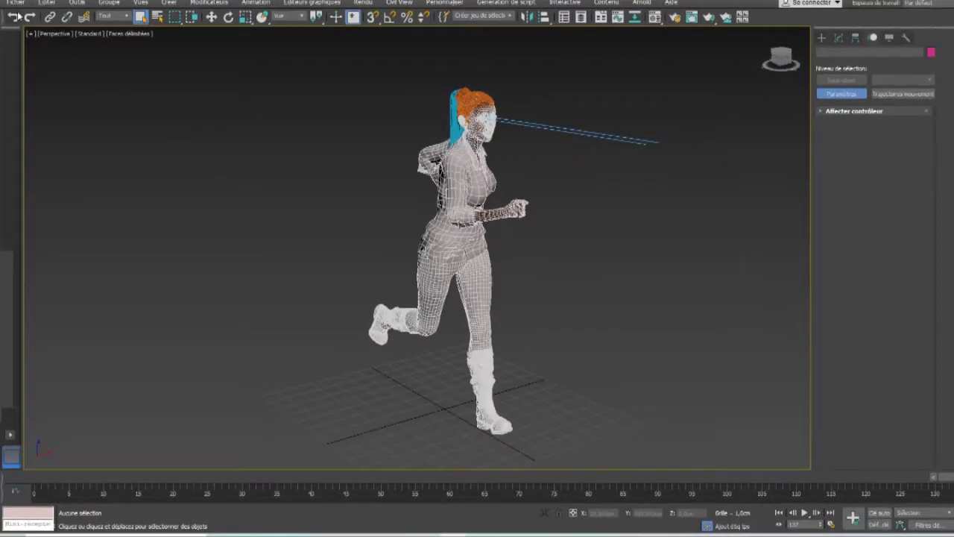
- Start an FBX export of the animated character named Sylvide_Walk into the same Sylvide folder
left_click(15, 2)
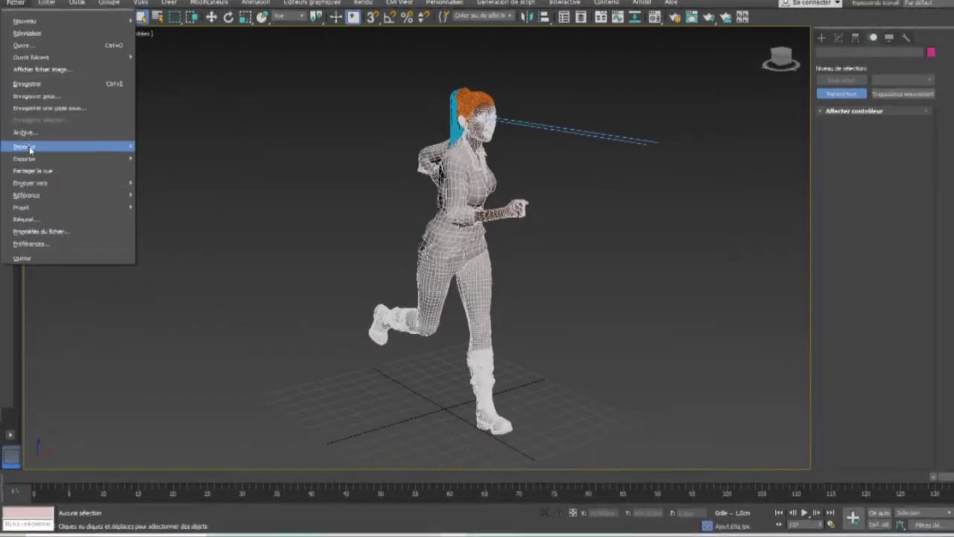
mouse_move(27, 159)
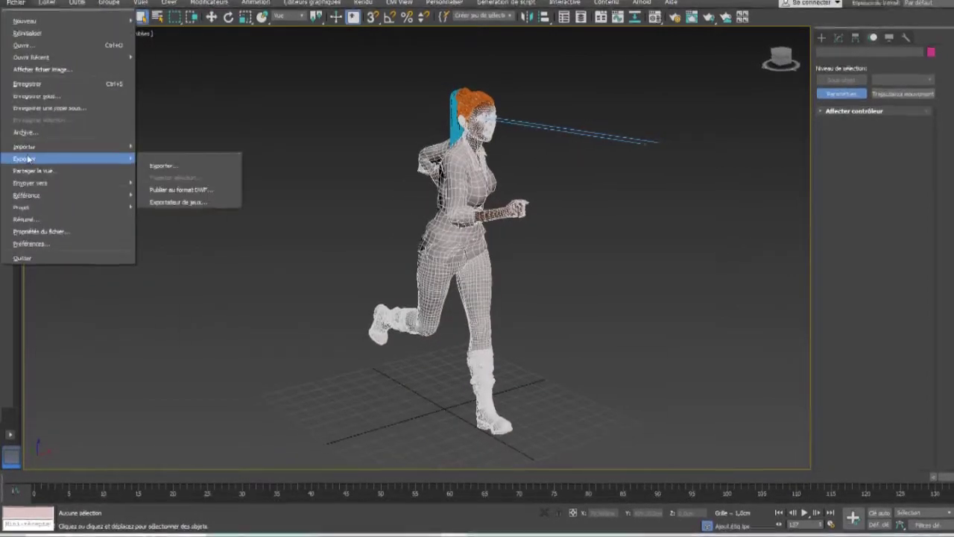
left_click(187, 164)
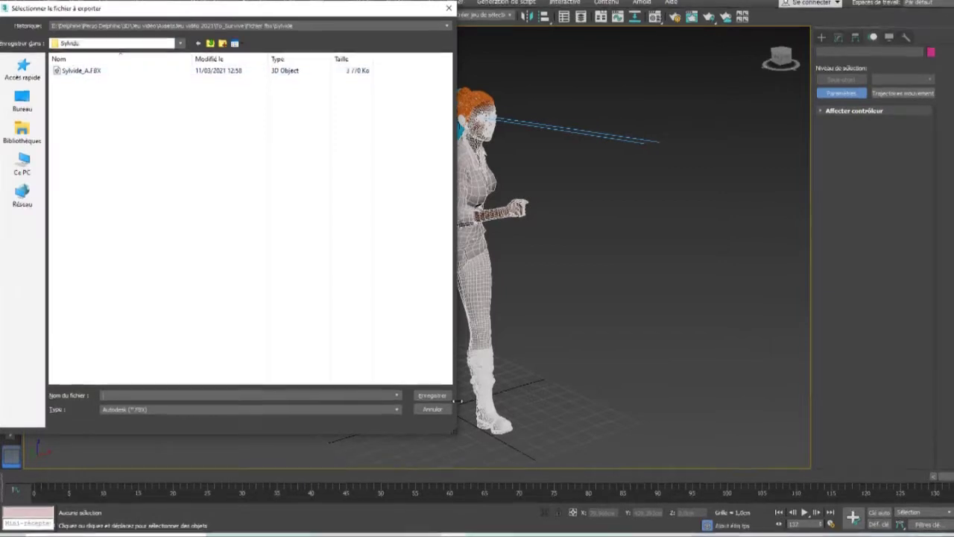
left_click(332, 395)
type("Sylvide")
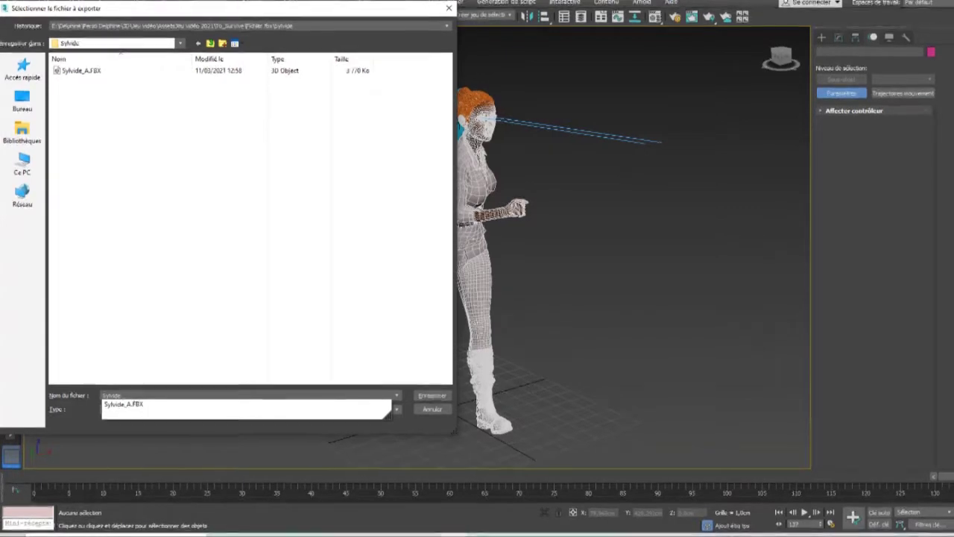
type("_Walk")
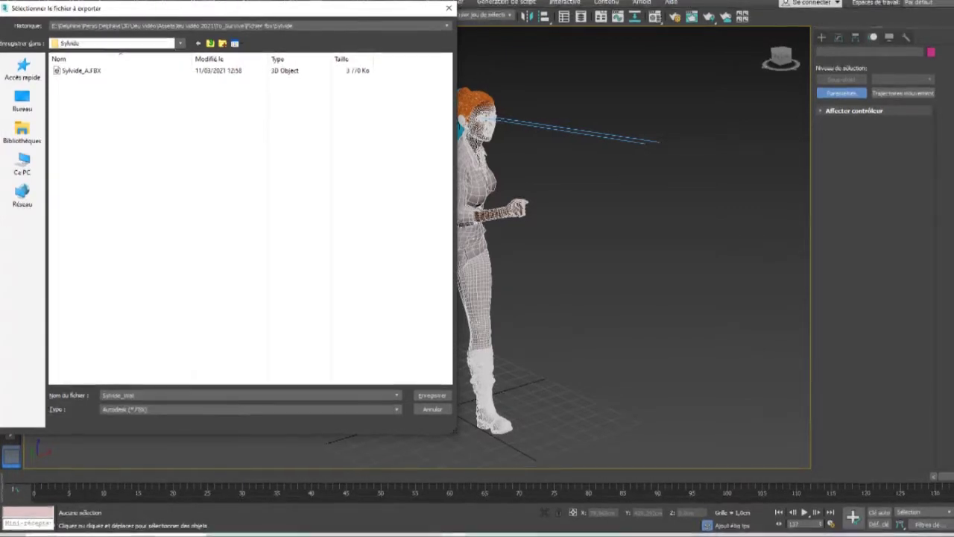
key("Return")
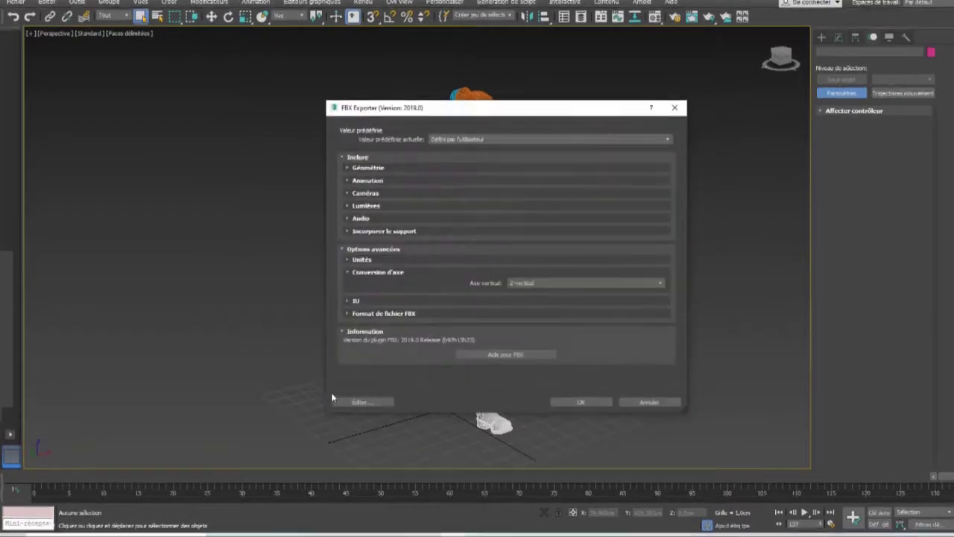
- Enable Animation in the FBX export options and check the camera, light, embedded media and axis conversion settings
left_click(369, 180)
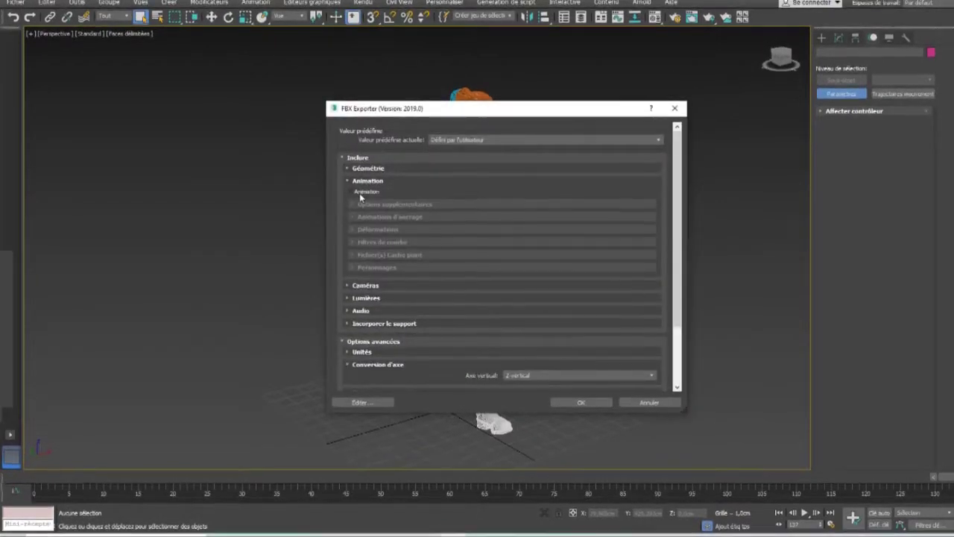
left_click(360, 193)
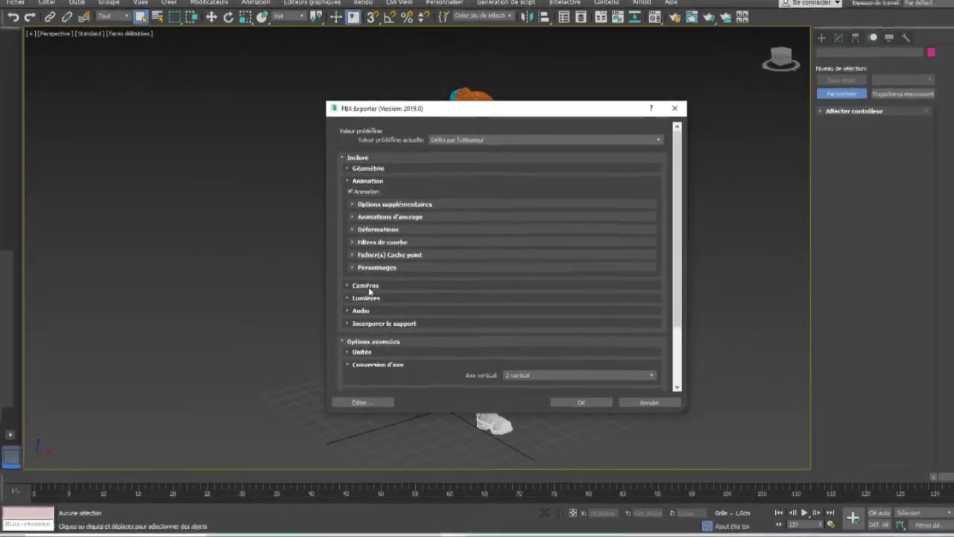
left_click(365, 286)
left_click(500, 314)
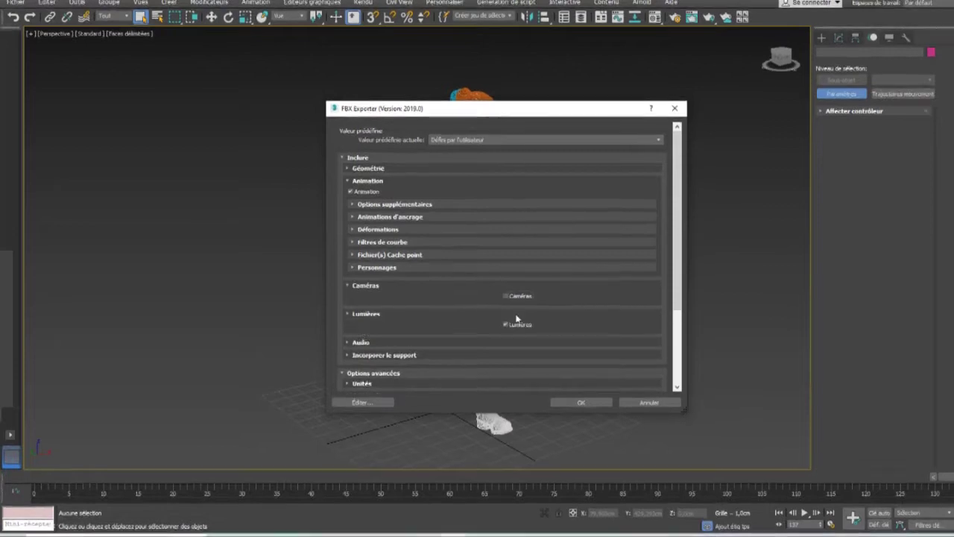
left_click(355, 287)
left_click(369, 298)
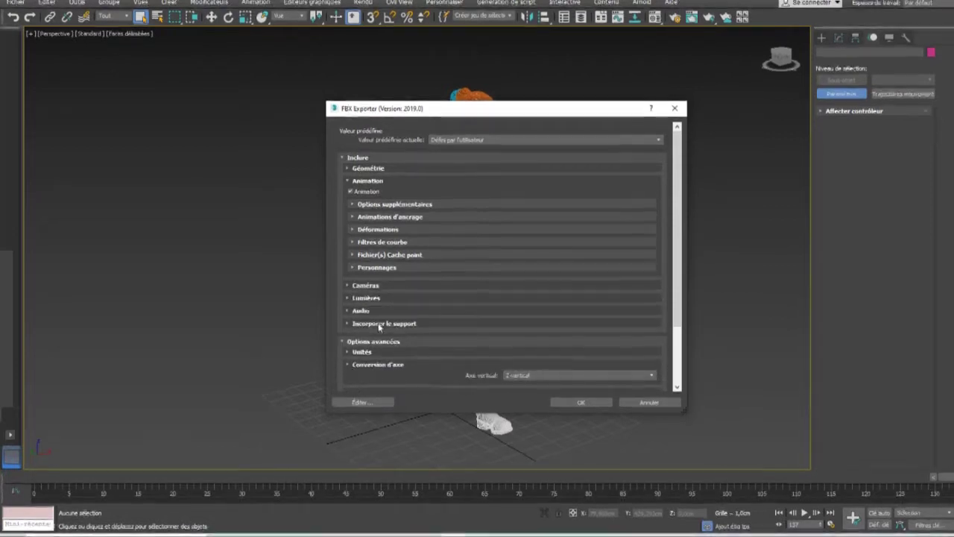
left_click(392, 325)
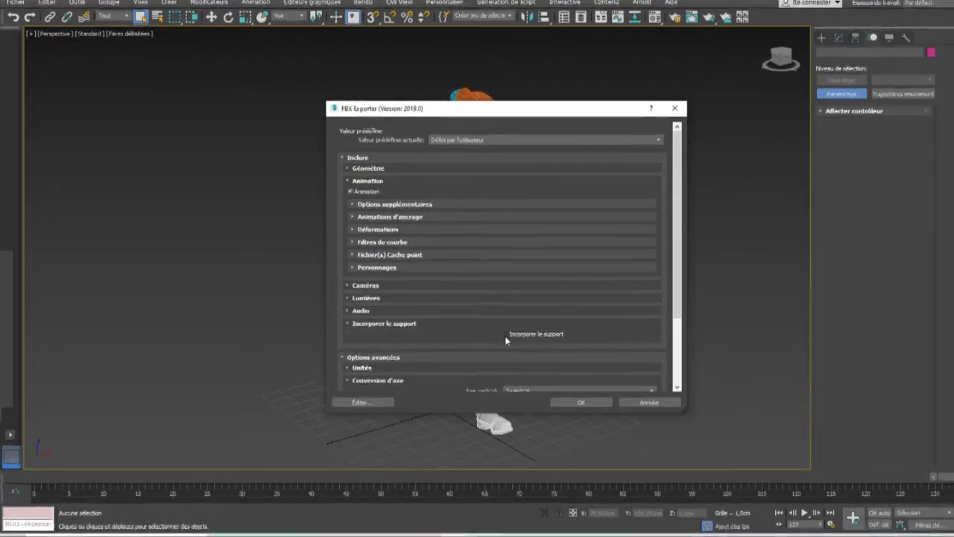
left_click(393, 325)
scroll(447, 306, "down", 3)
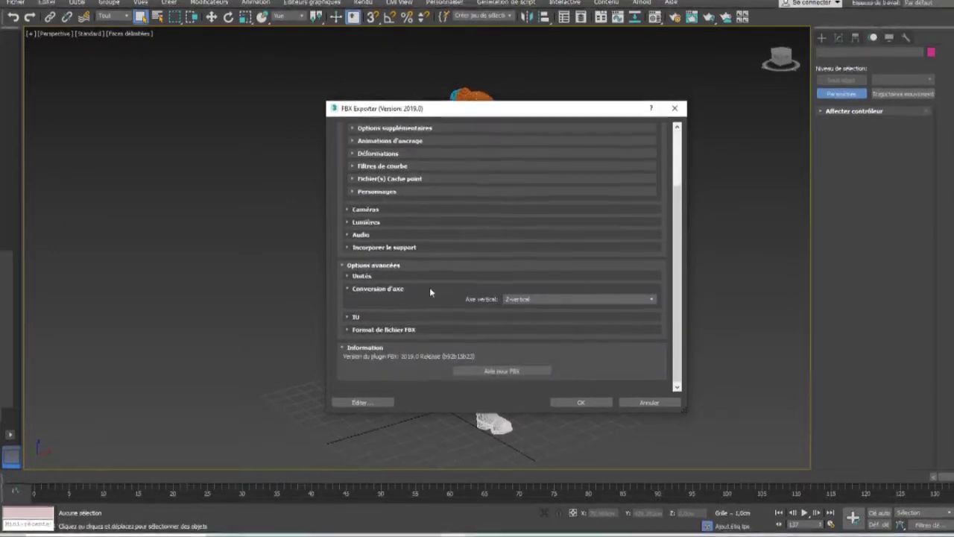
scroll(429, 293, "up", 3)
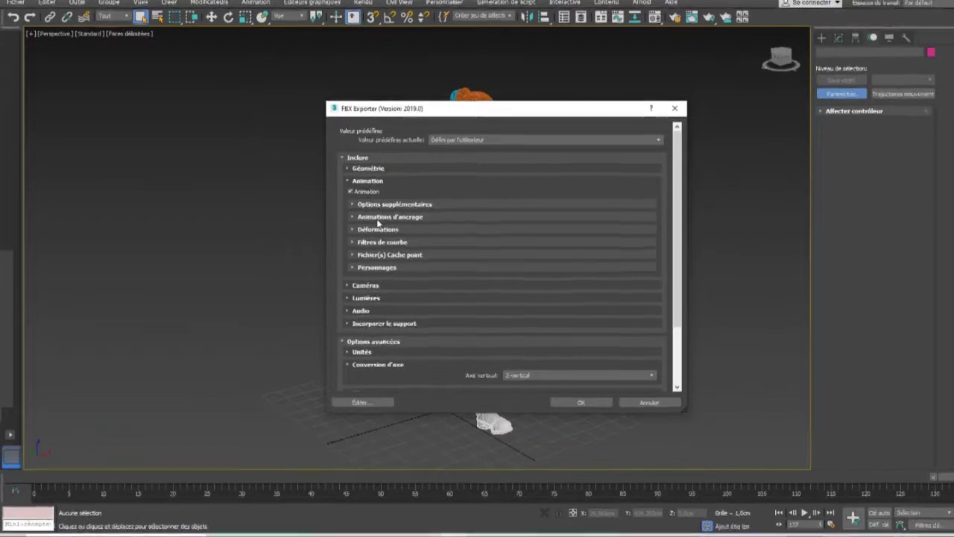
- Enable baked animation (Animations d'ancrage) in the FBX export options with the frame range from 0 to 90
left_click(379, 217)
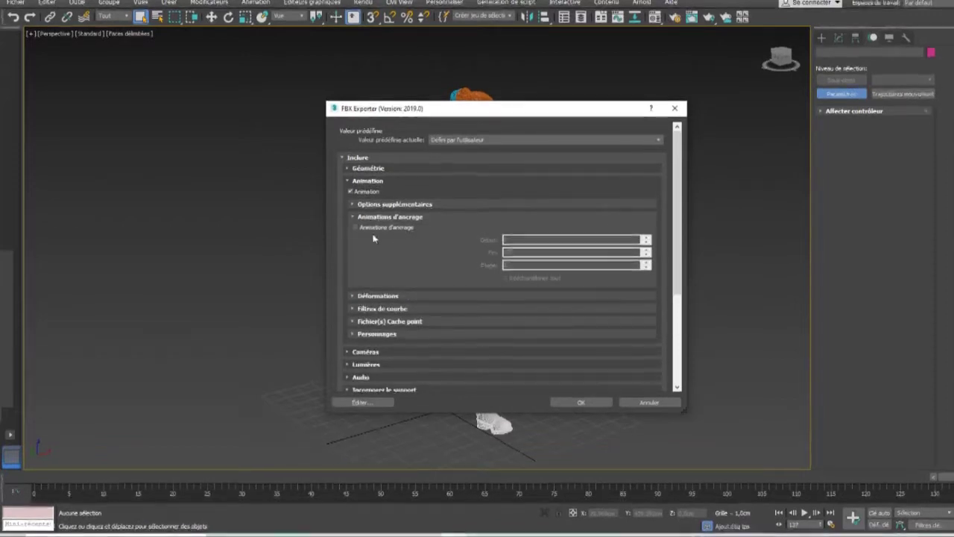
left_click(355, 227)
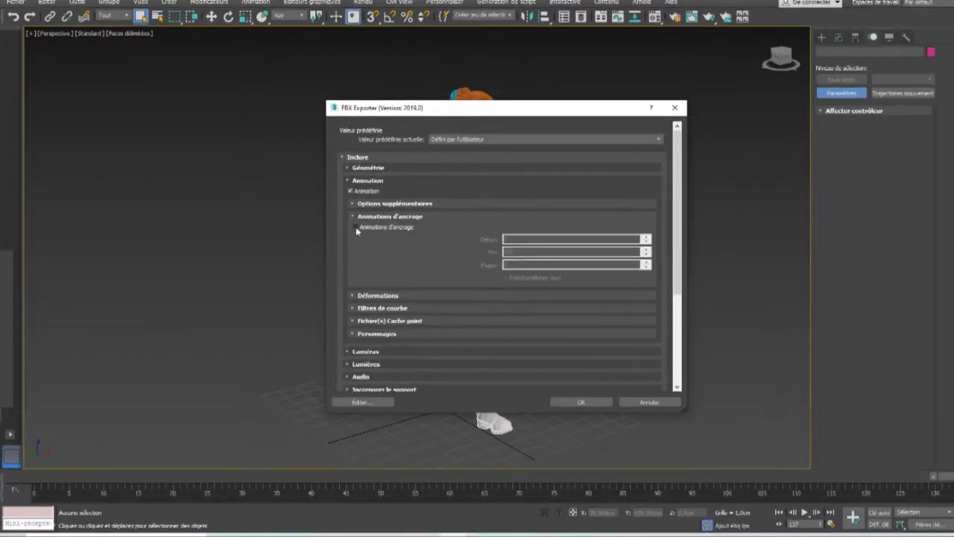
left_click(524, 239)
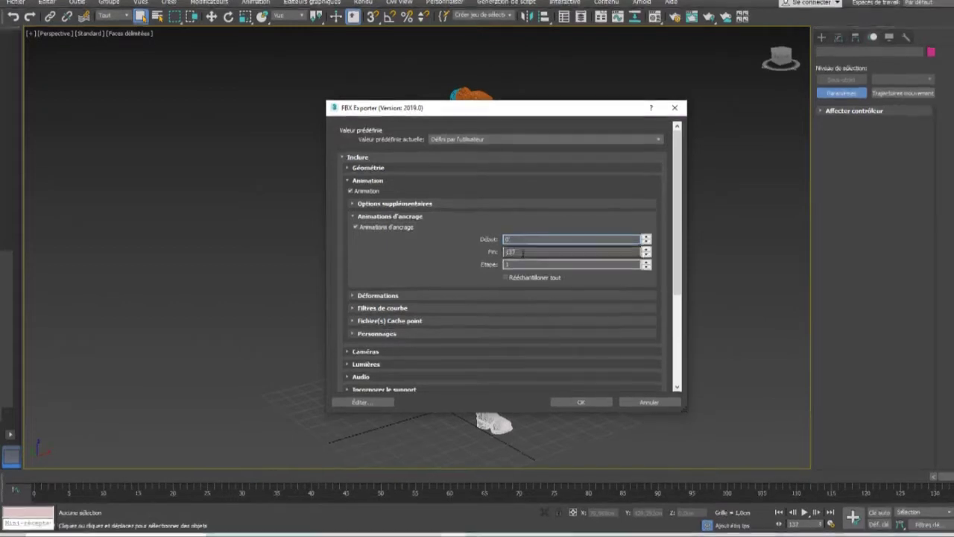
key("Tab")
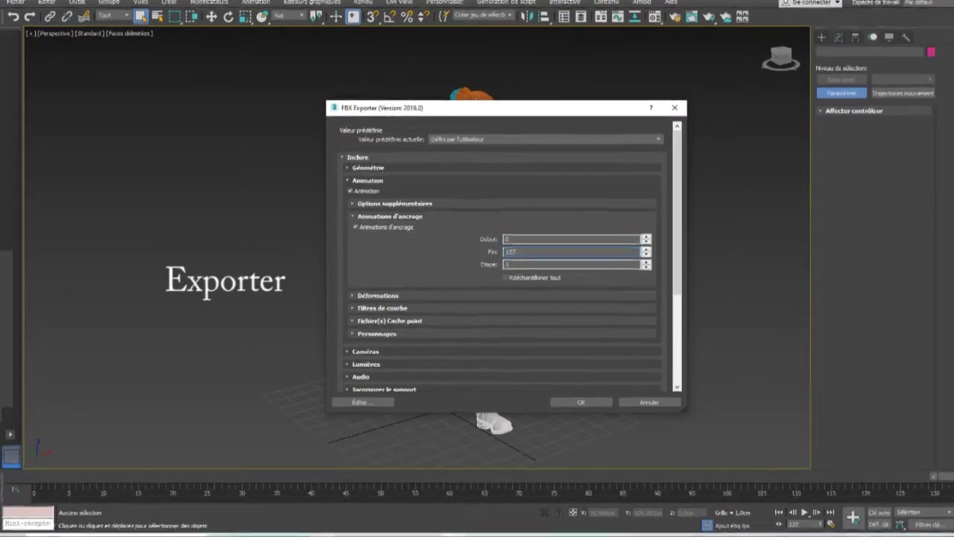
double_click(528, 251)
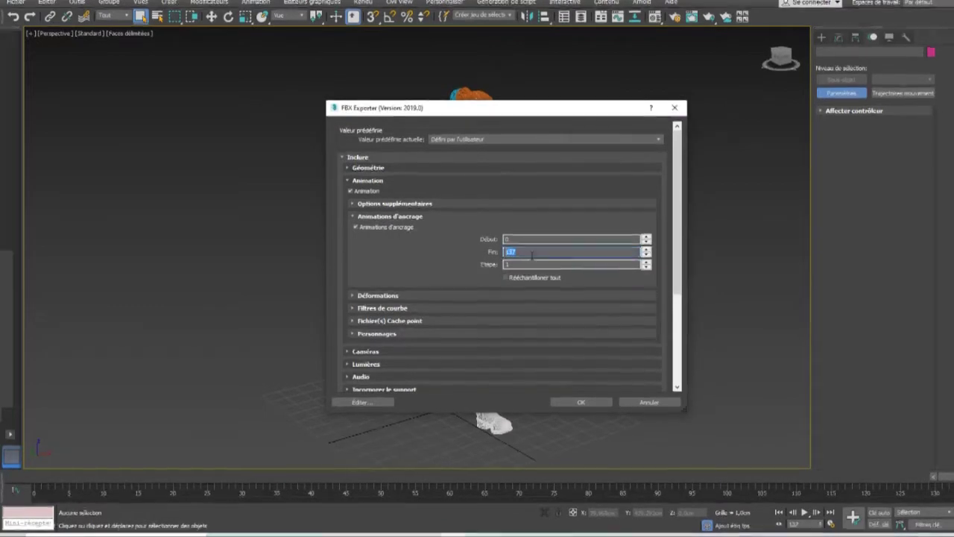
type("35")
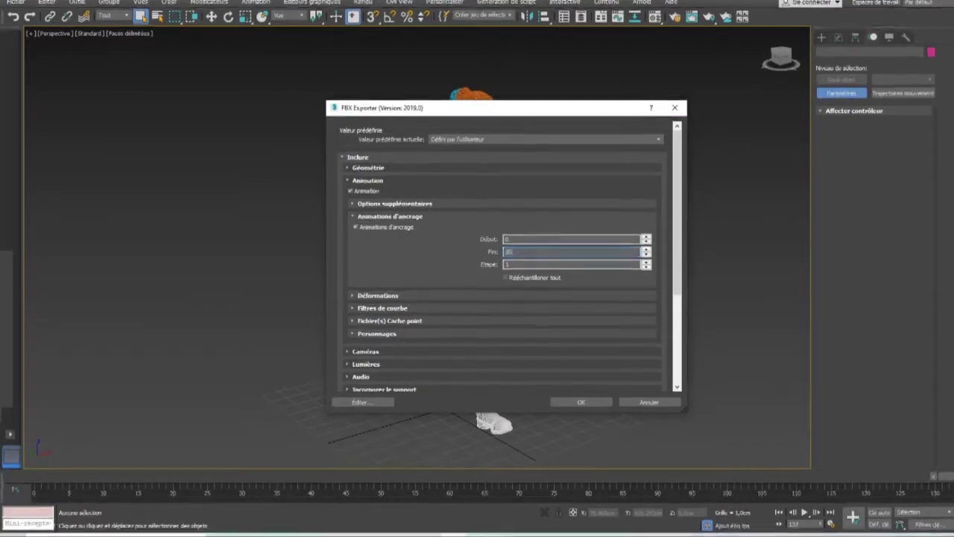
key("Tab")
type("2")
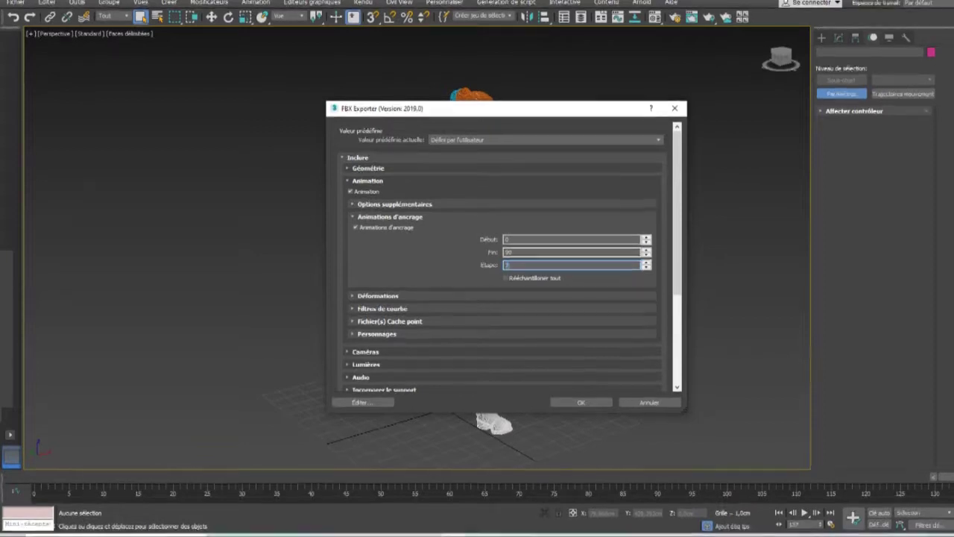
- Check the Personnages options, then run the FBX export and dismiss the skin modifier warnings
scroll(656, 305, "down", 4)
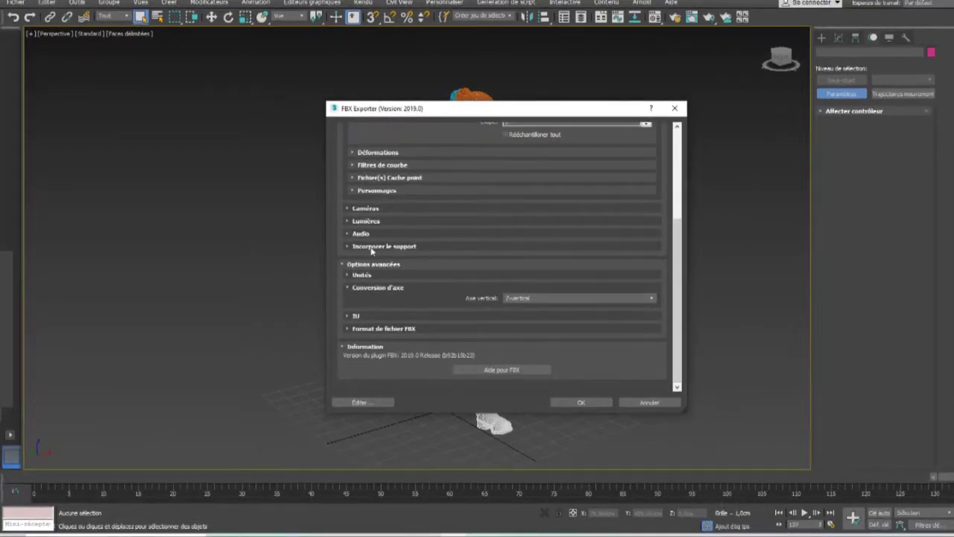
left_click(375, 190)
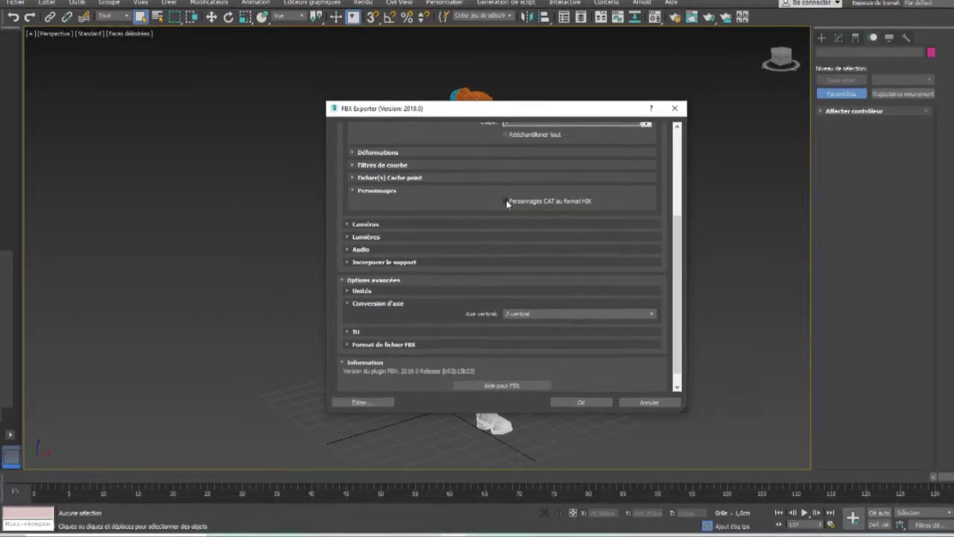
left_click(581, 402)
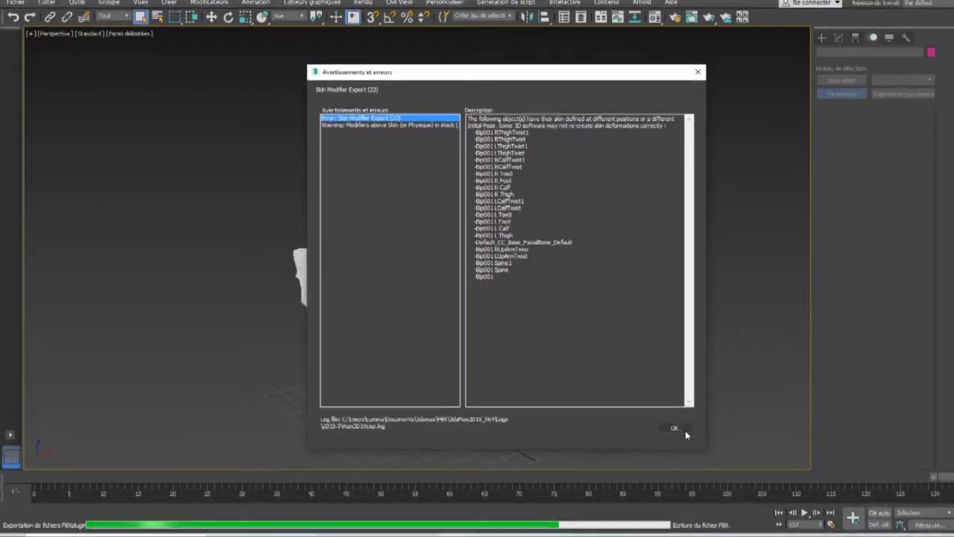
left_click(675, 427)
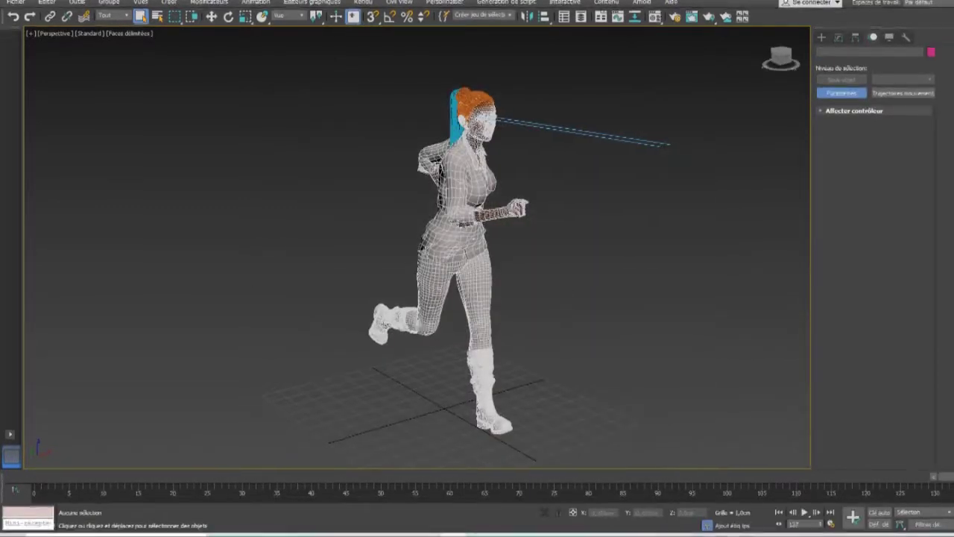
- Open the Game Exporter's animation clip settings and set the up axis to Z
left_click(16, 3)
mouse_move(60, 158)
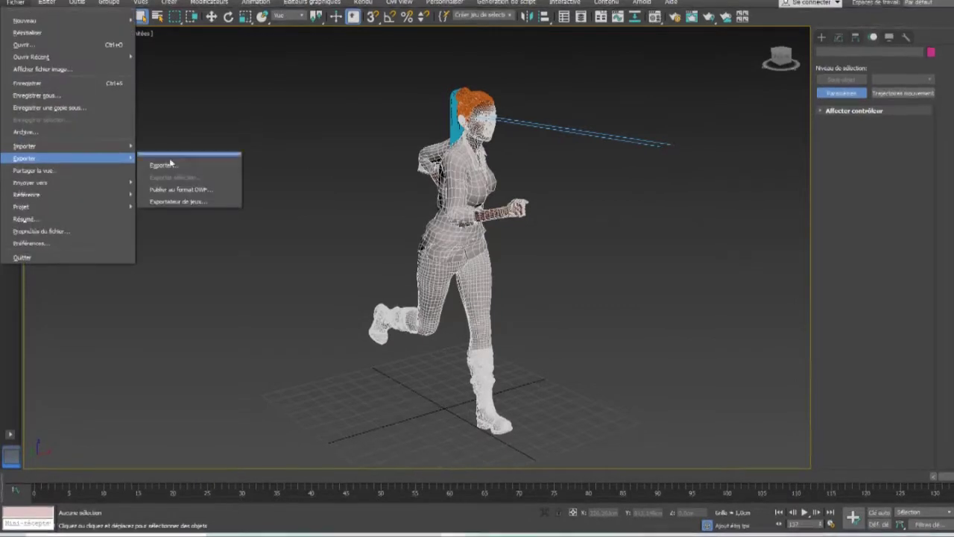
left_click(196, 202)
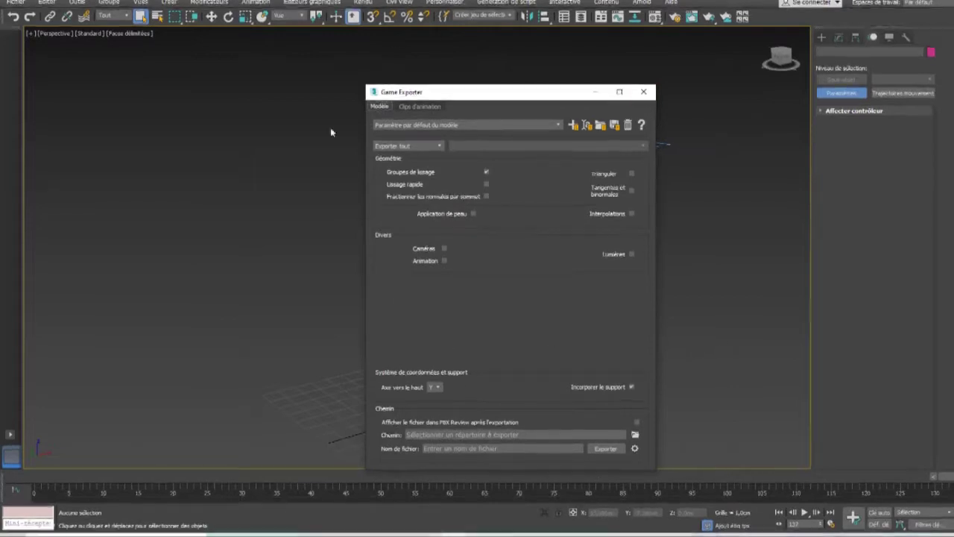
left_click(420, 106)
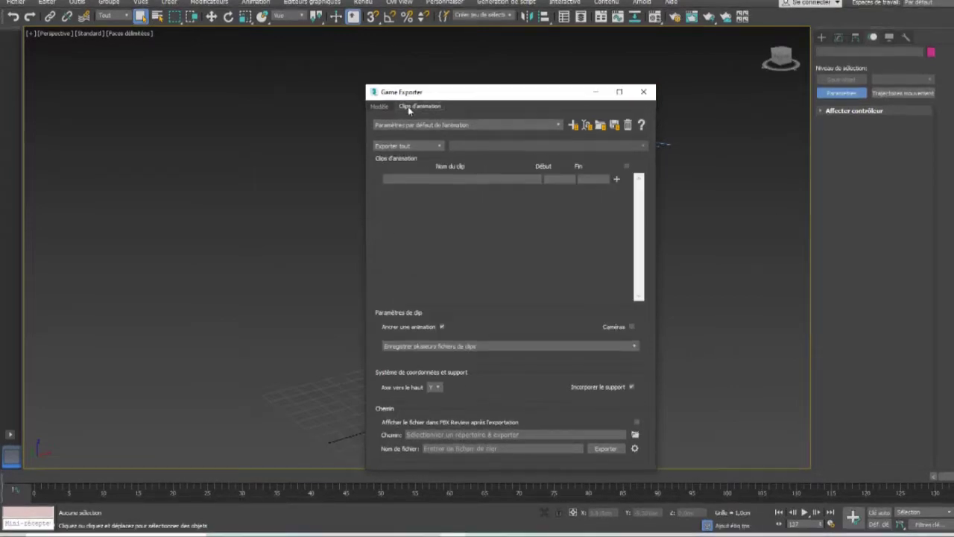
left_click(436, 387)
left_click(432, 407)
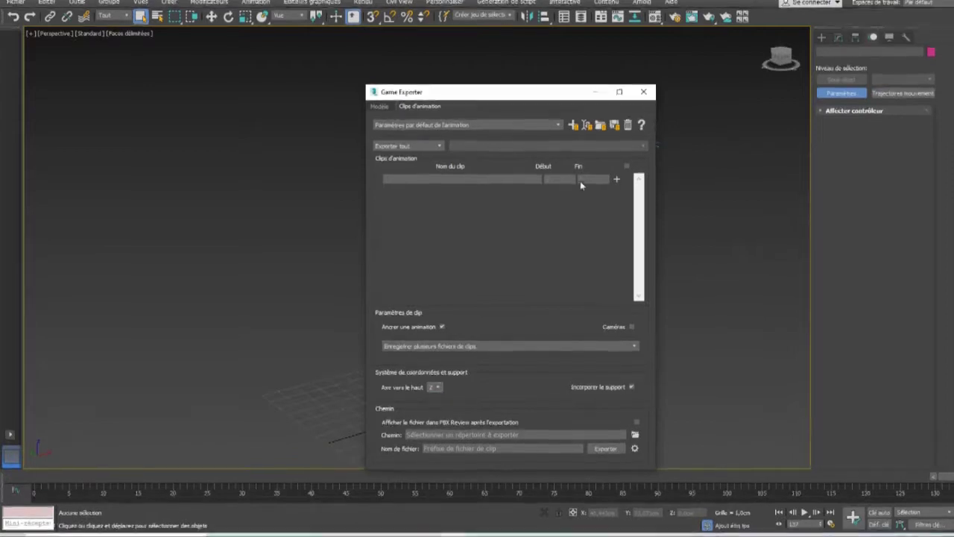
- Add two animation clips to the Game Exporter and name them Walk and Run
left_click(618, 180)
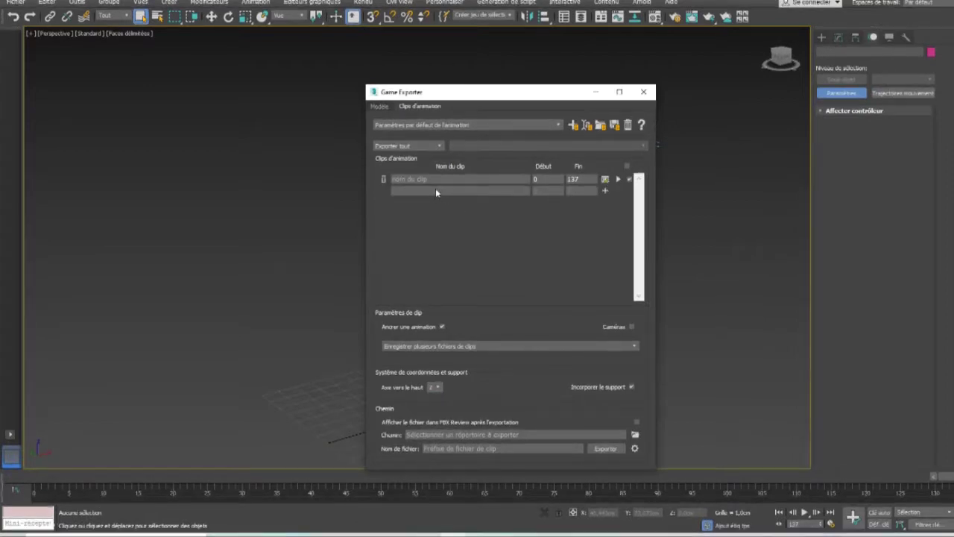
left_click(605, 192)
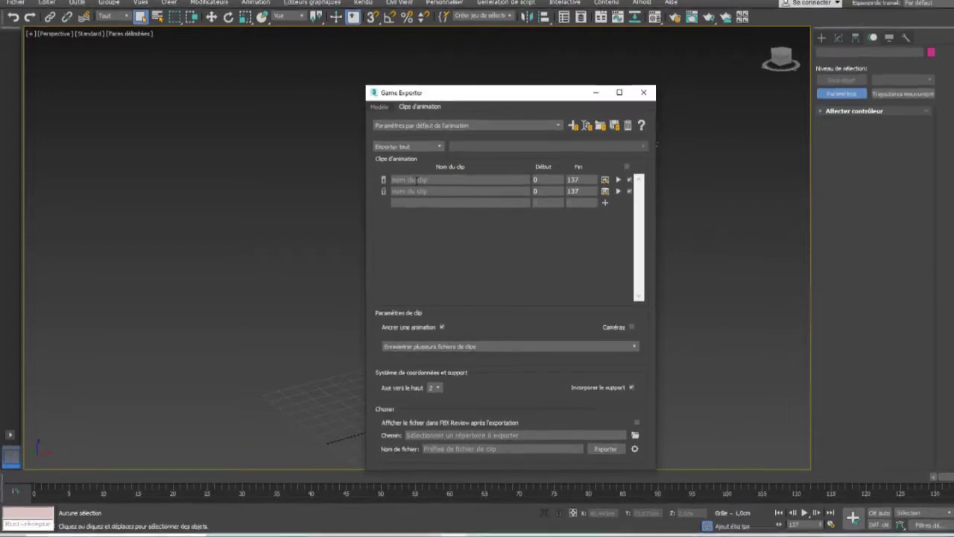
type("Wo")
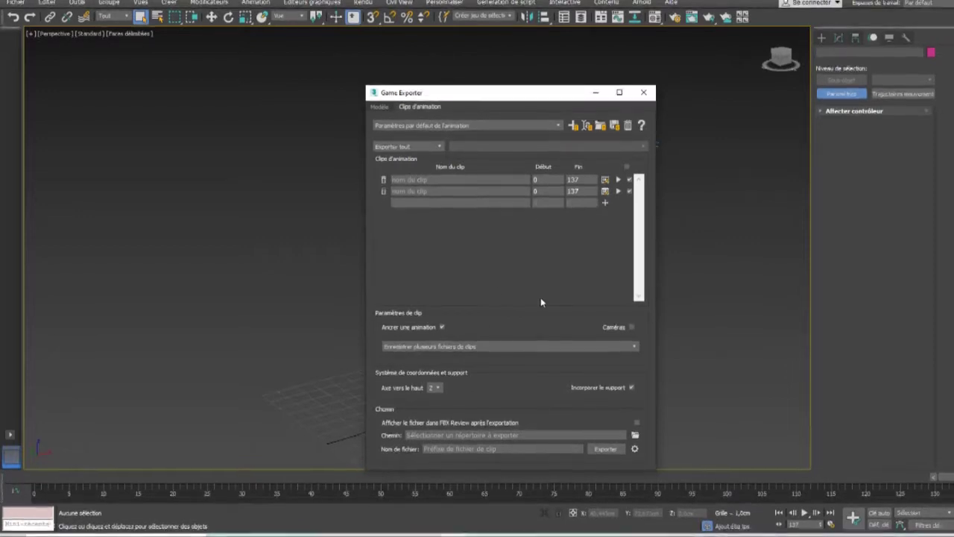
type("lk")
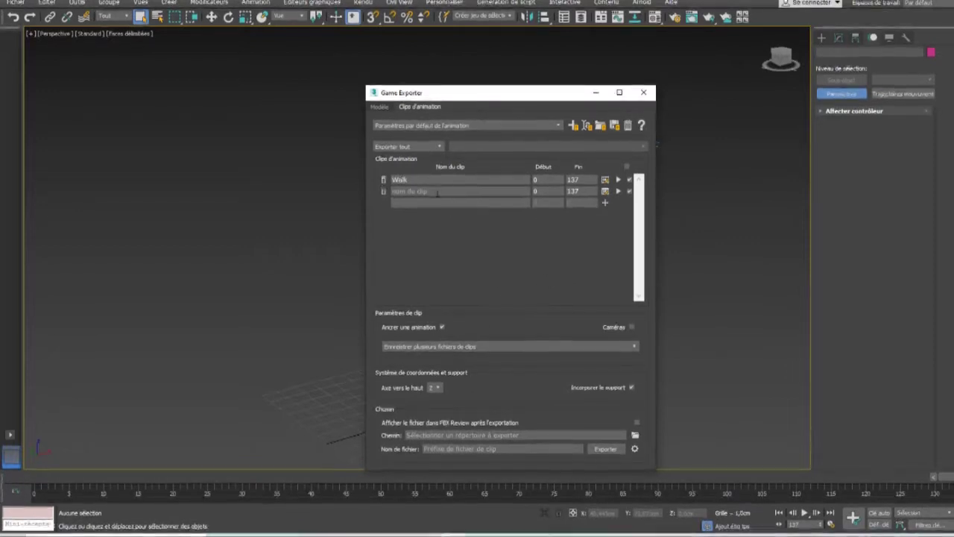
left_click(438, 192)
type("Run")
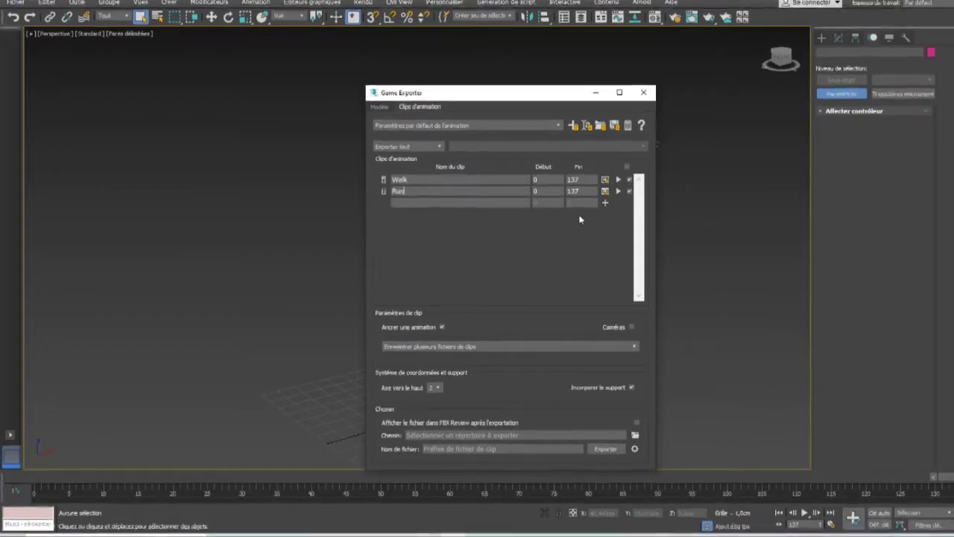
- Set the clip file prefix to Sylvide_ and choose the Sylvide folder as the export path
left_click(513, 448)
type("Sylvi")
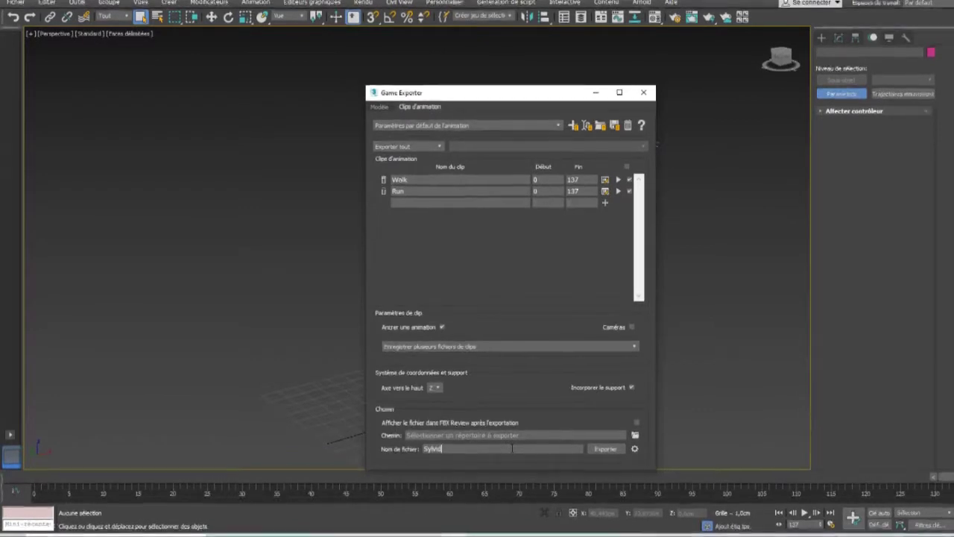
type("de")
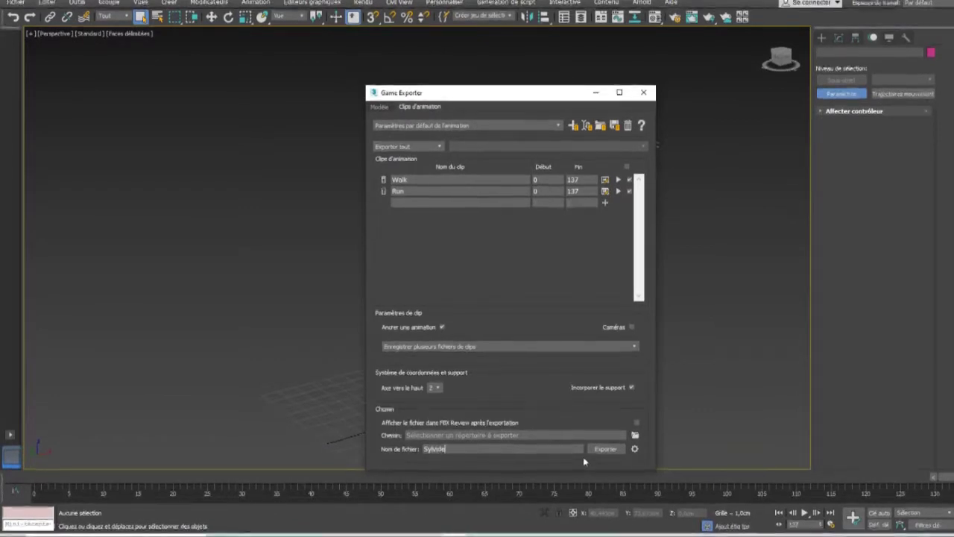
type("_")
left_click(636, 435)
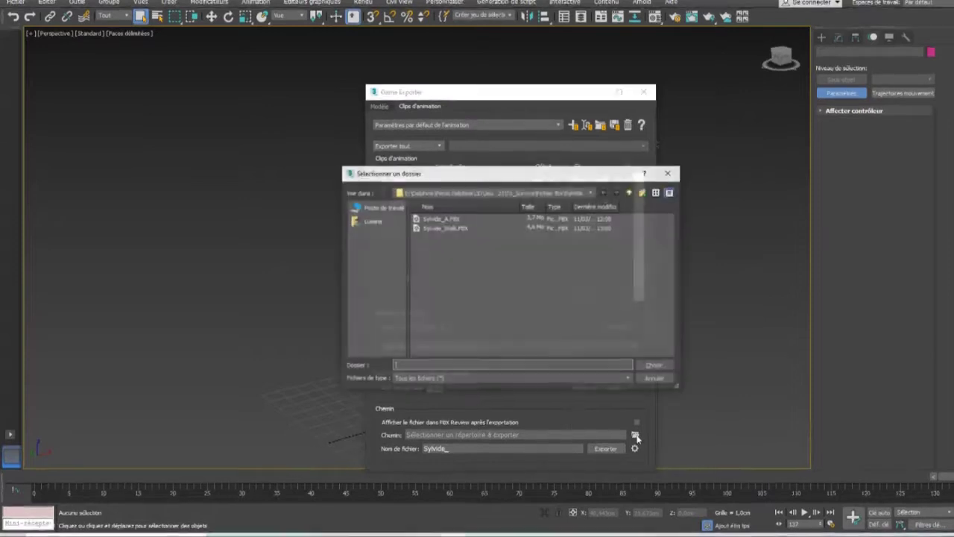
left_click(630, 192)
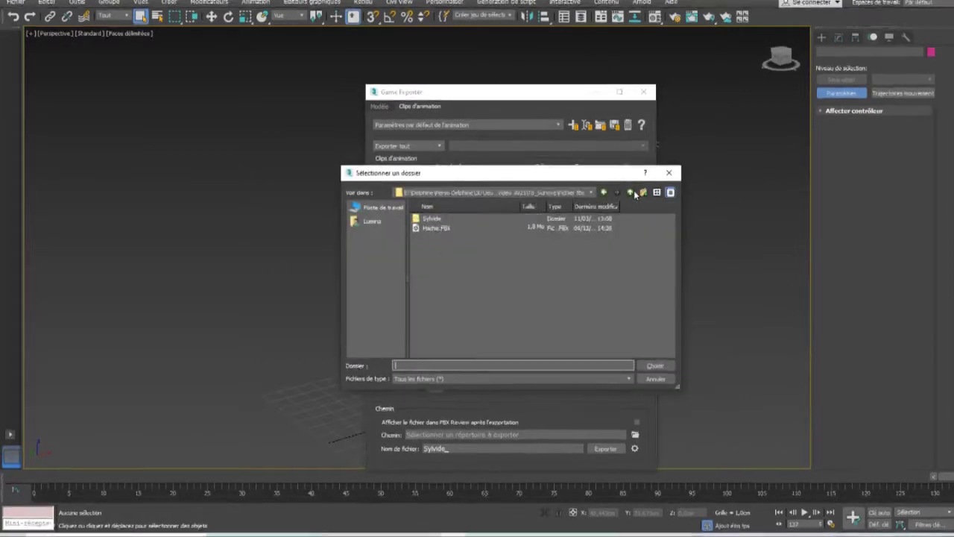
left_click(433, 218)
left_click(654, 366)
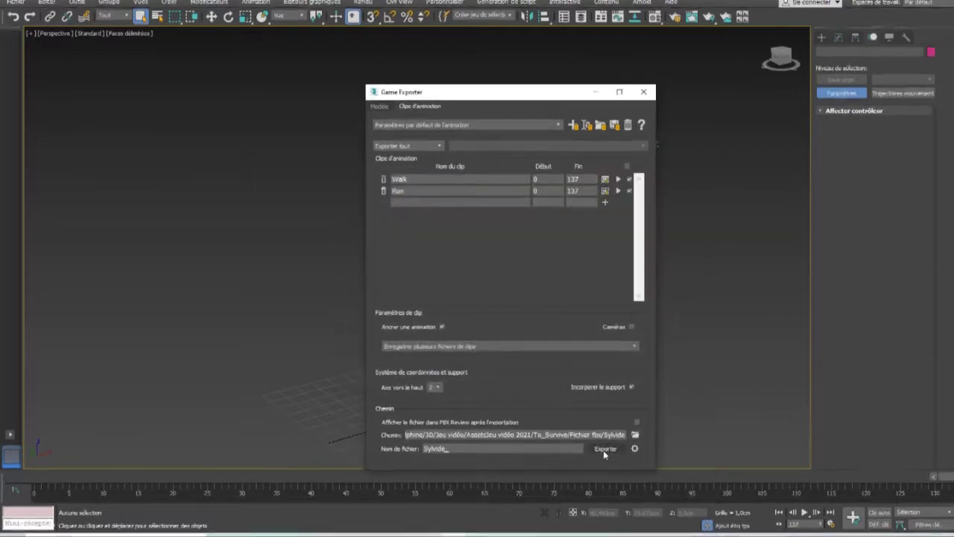
- Set the Walk clip's end to 90 and the Run clip's start to 95, and export both clips, replacing the existing file
left_click(605, 450)
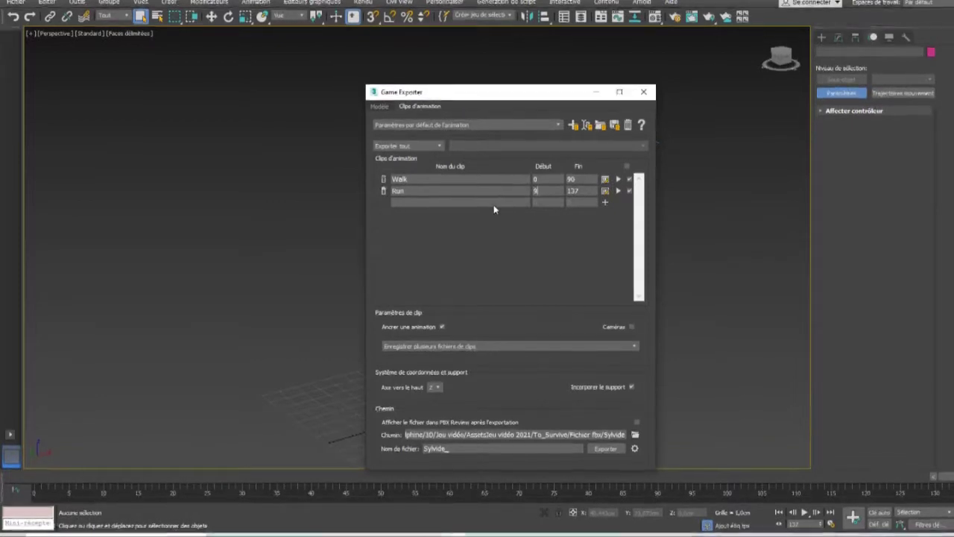
left_click(603, 449)
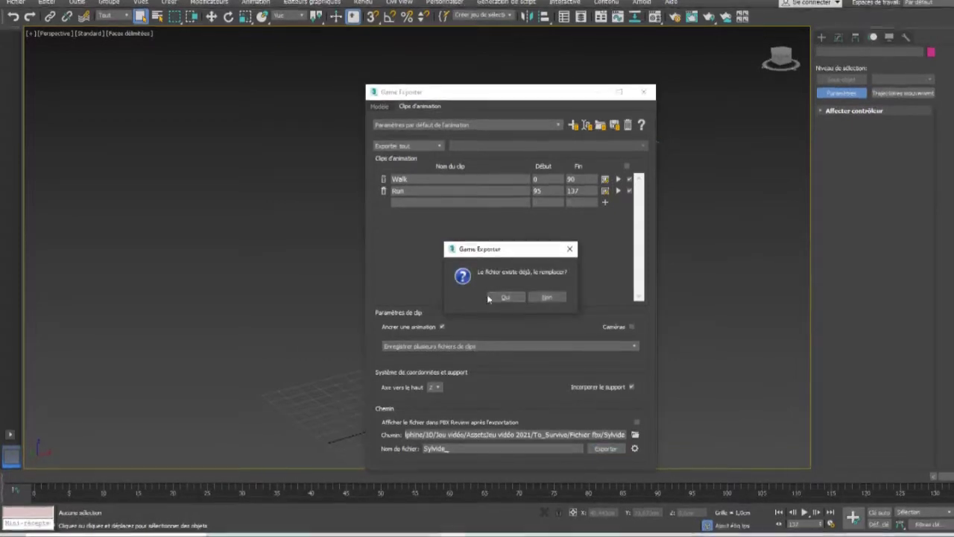
left_click(505, 298)
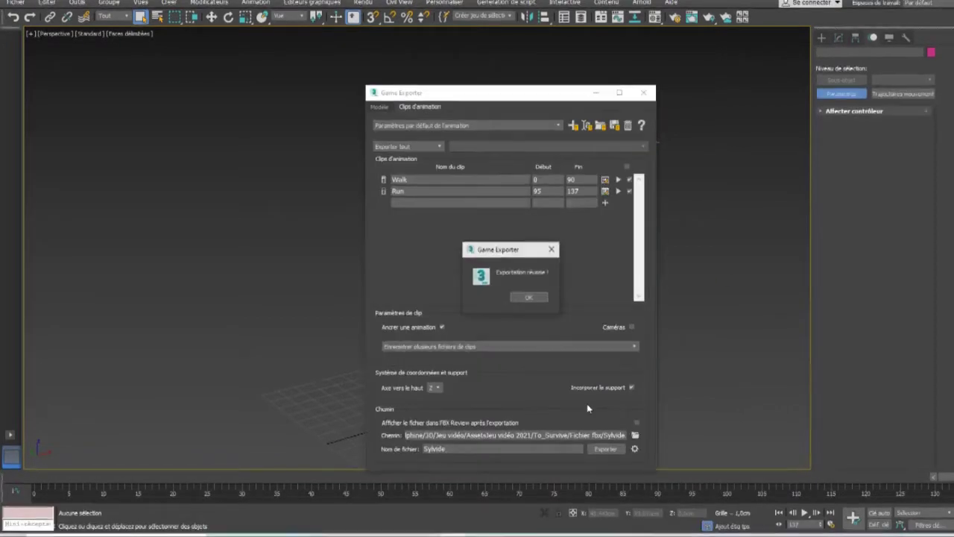
left_click(531, 295)
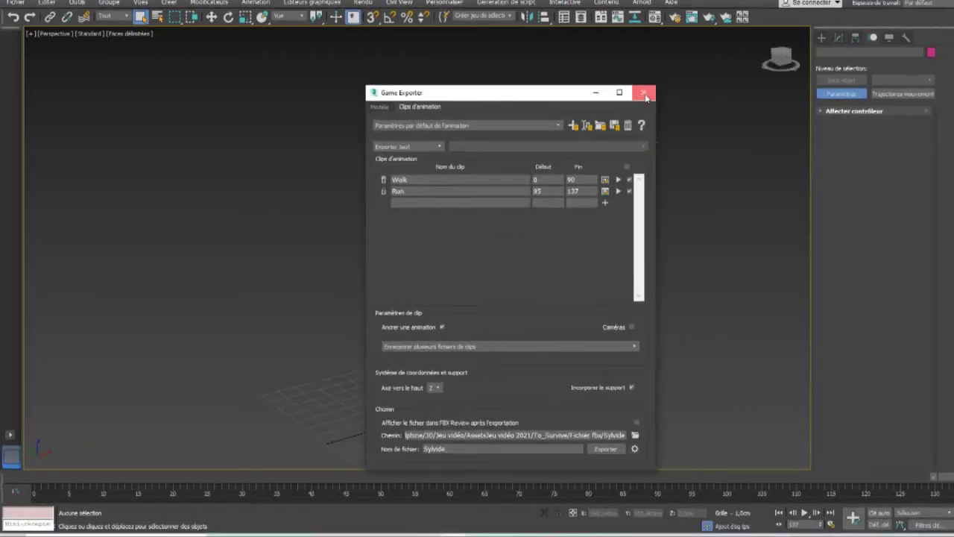
- Close the Game Exporter and 3ds Max, saving the scene changes, and launch the Epic Games Launcher
left_click(644, 93)
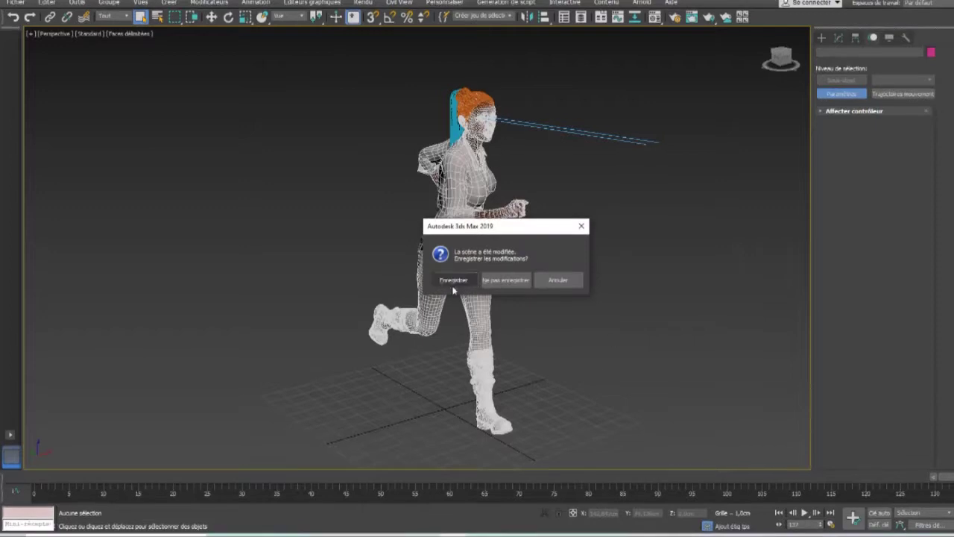
left_click(453, 282)
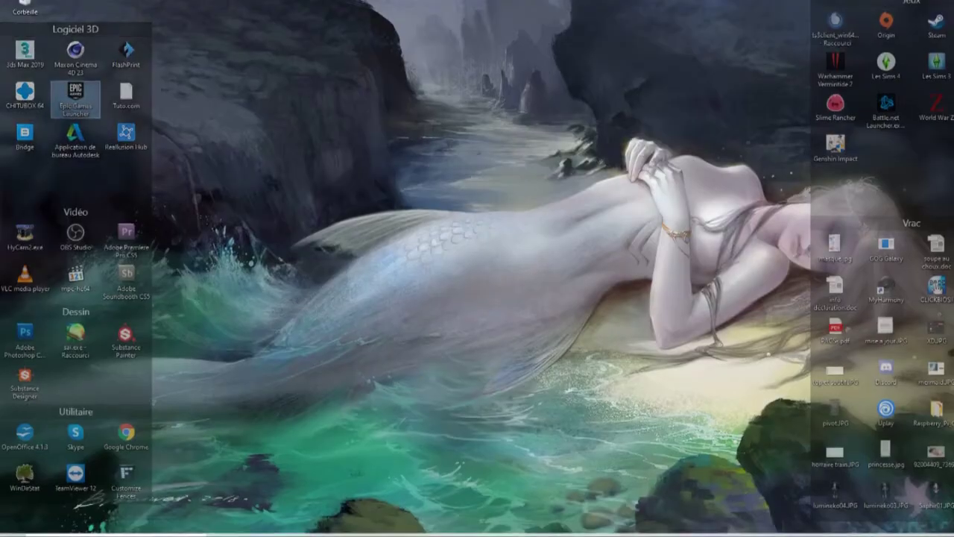
double_click(75, 95)
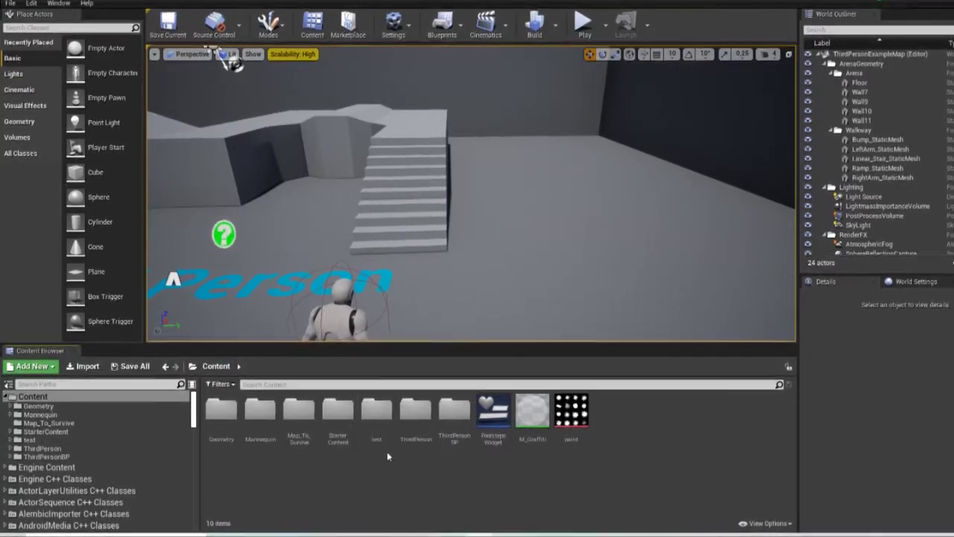
- Open the test folder in the Unreal project's Content Browser
left_click(379, 415)
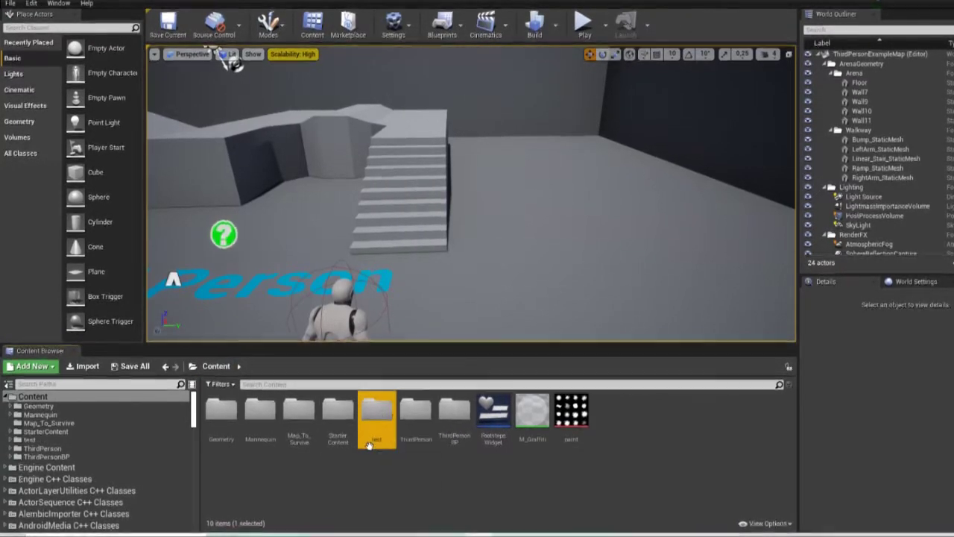
right_click(386, 468)
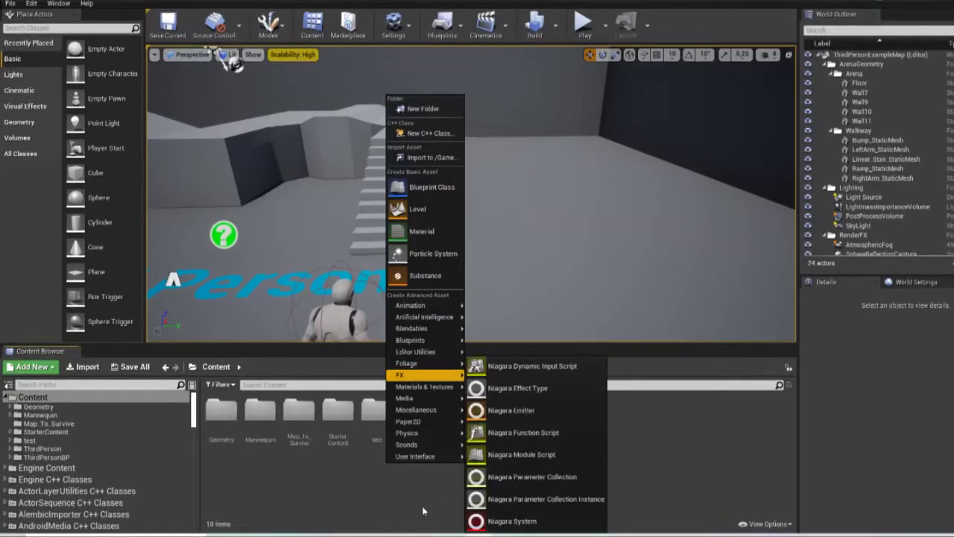
left_click(379, 417)
double_click(377, 412)
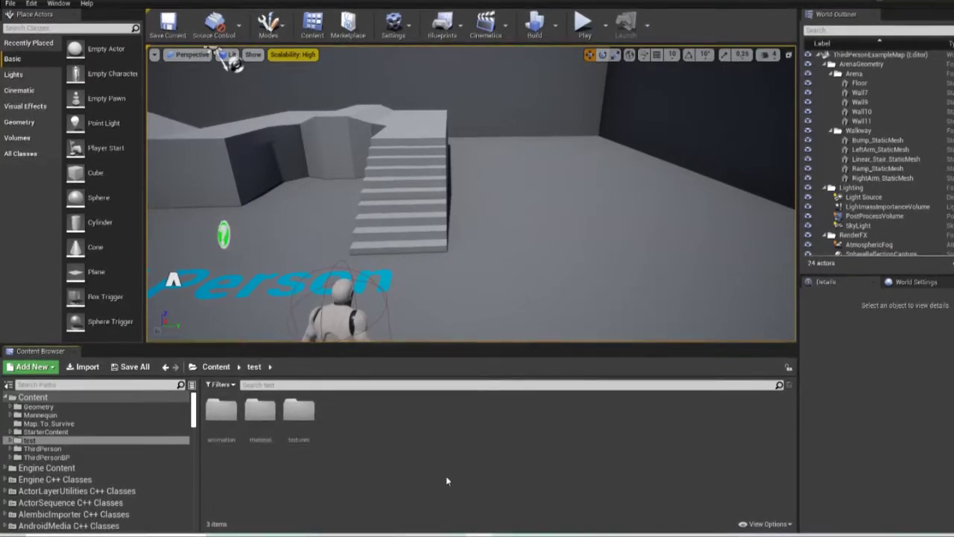
- Import Sylvide_A.FBX from the Sylvide export folder into the test folder as a skeletal mesh, and dismiss the message log
mouse_move(272, 533)
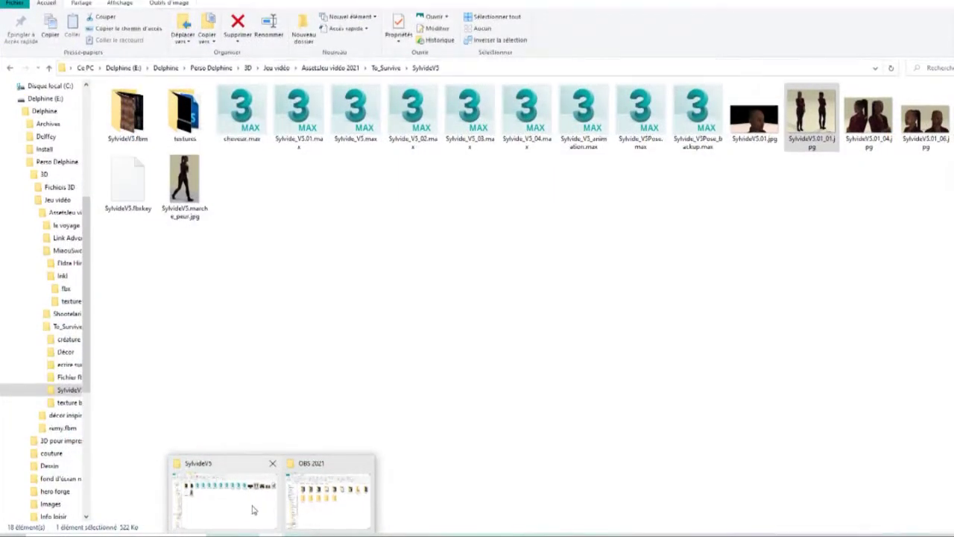
left_click(252, 510)
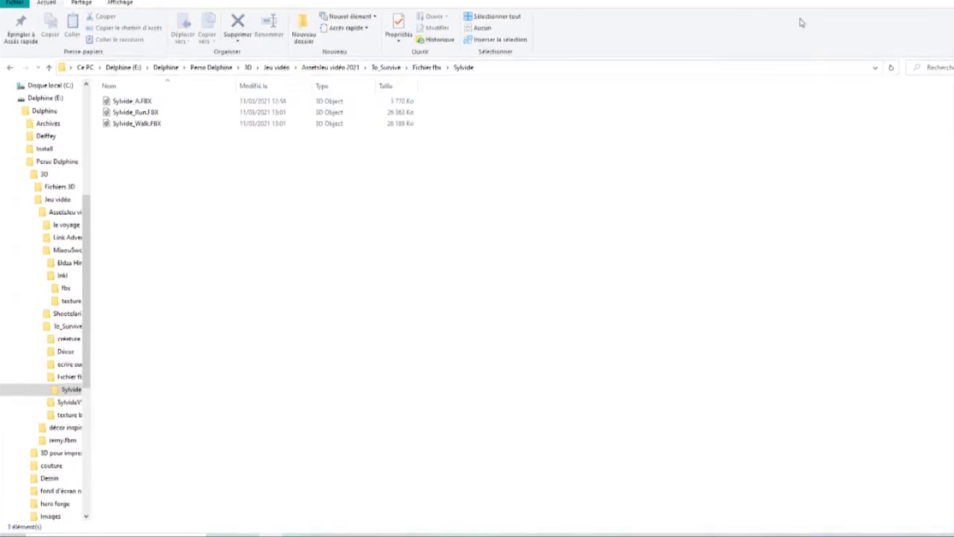
left_click_drag(522, 2, 660, 21)
left_click(559, 130)
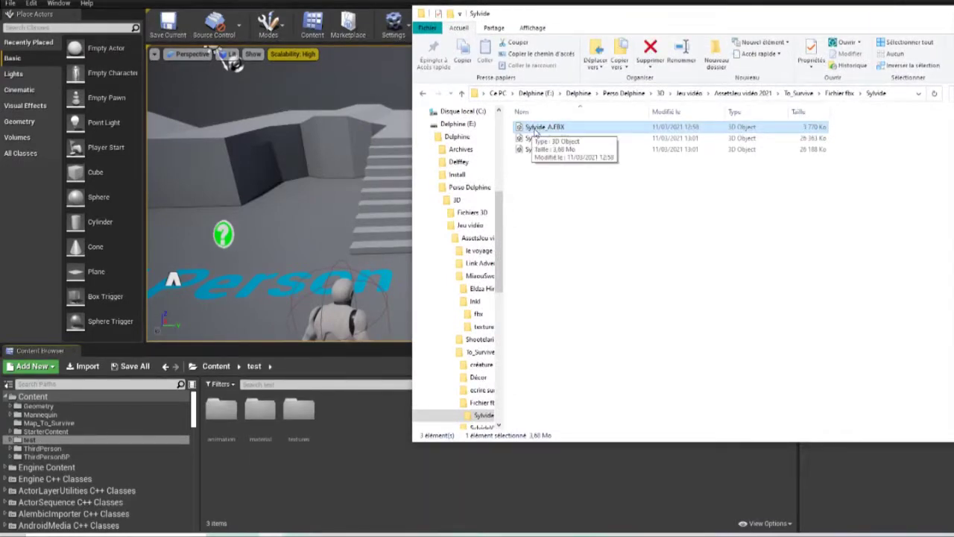
left_click_drag(561, 132, 371, 454)
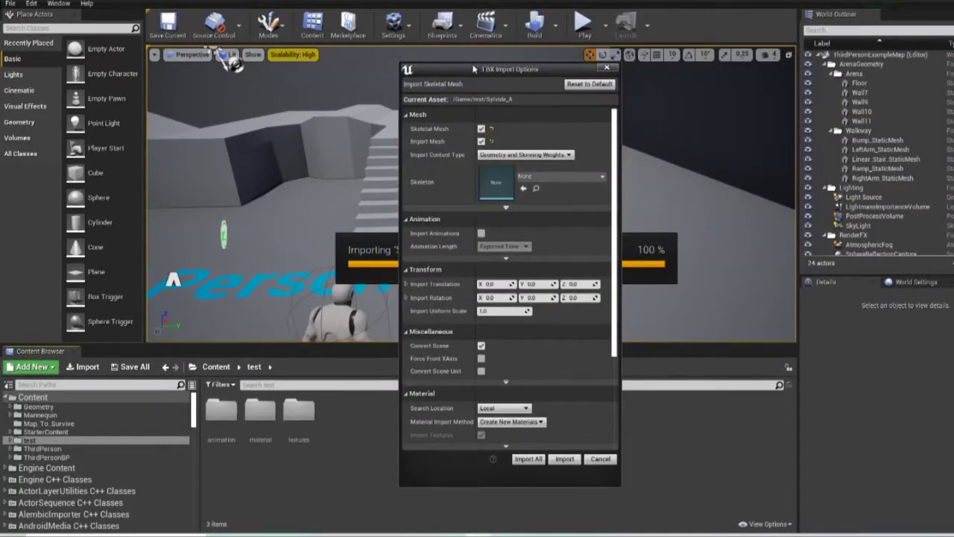
left_click_drag(464, 68, 484, 64)
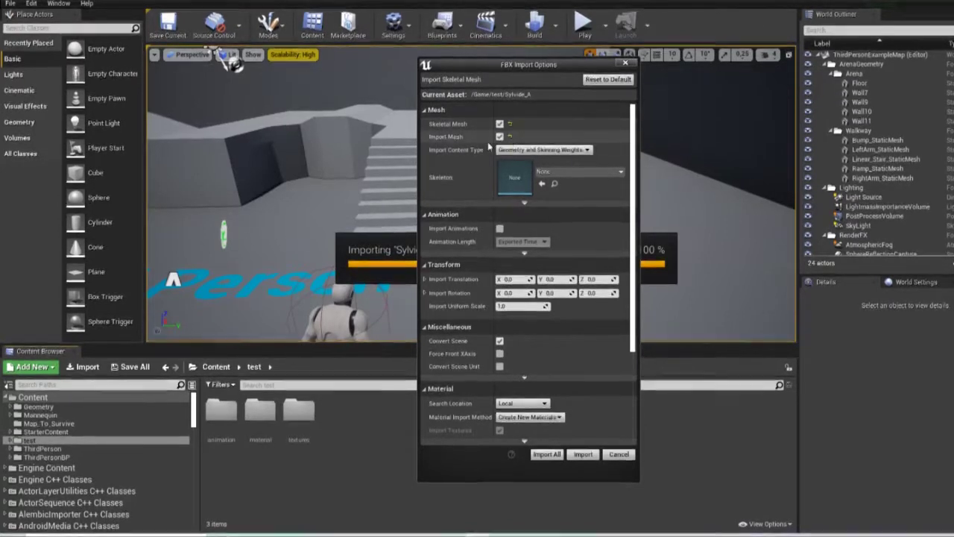
left_click(583, 454)
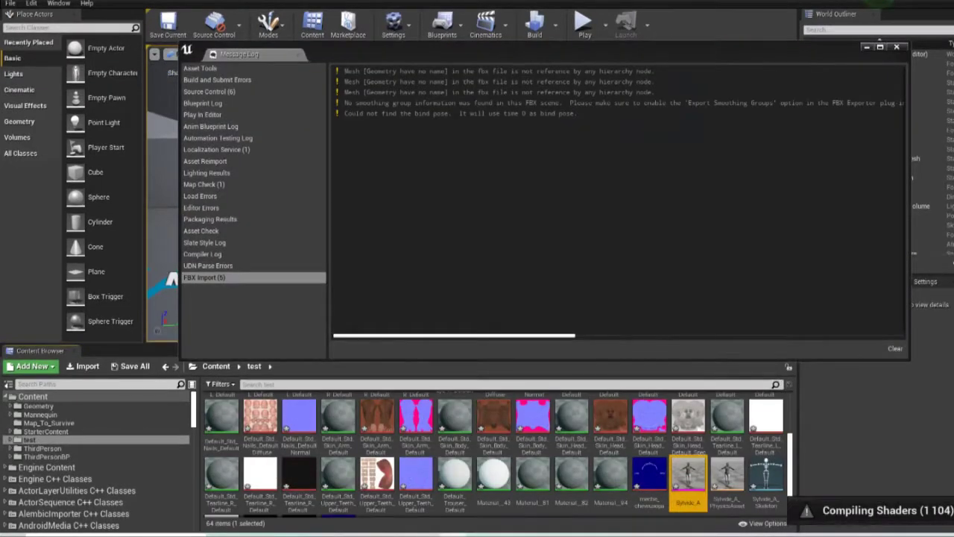
left_click(899, 48)
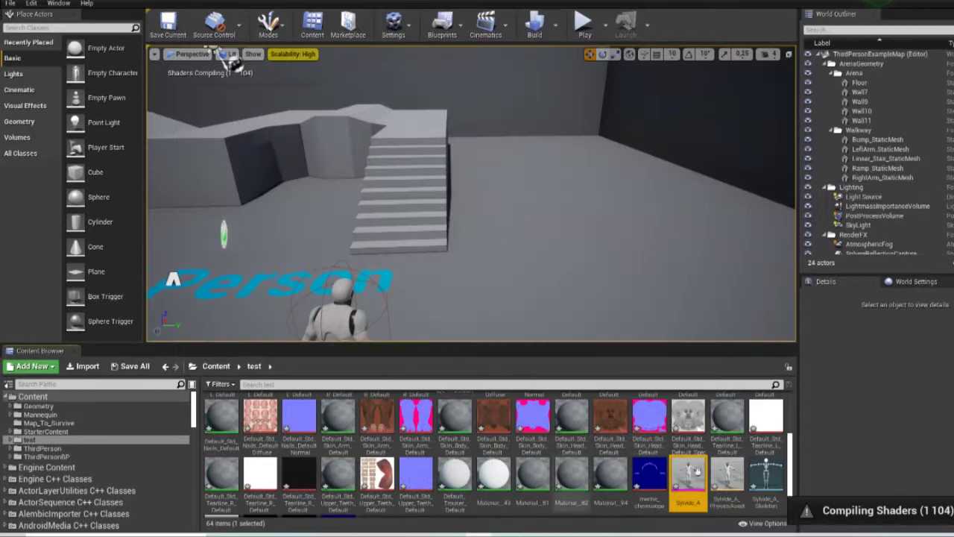
- Enlarge the Content Browser and move the imported Sylvide_A materials from the test folder into the material folder
left_click_drag(697, 342, 669, 244)
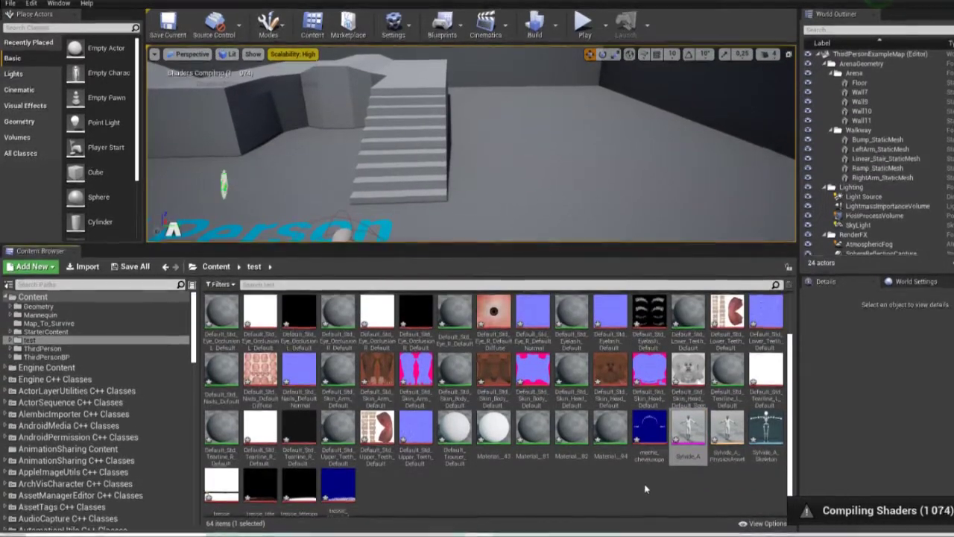
scroll(624, 480, "up", 2)
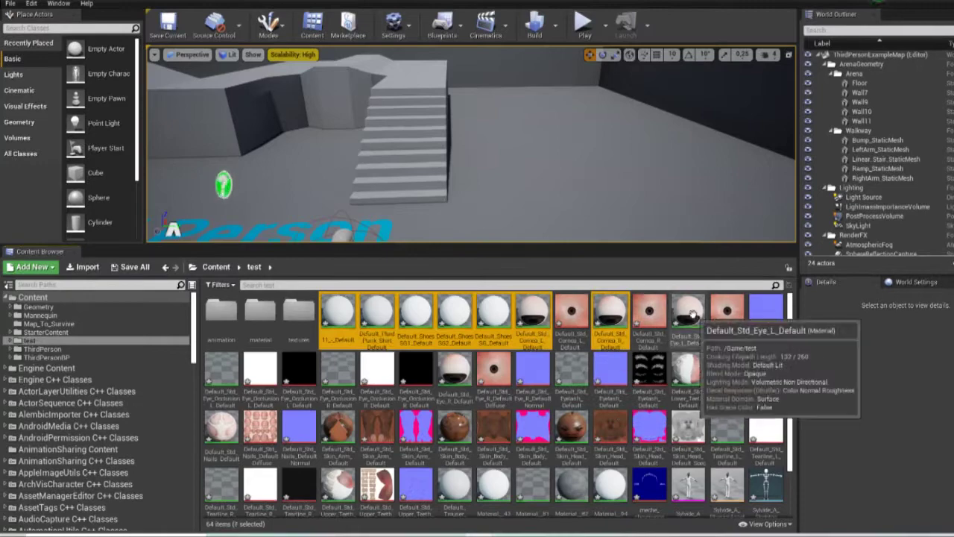
left_click(455, 371, "ctrl")
left_click(570, 425, "ctrl")
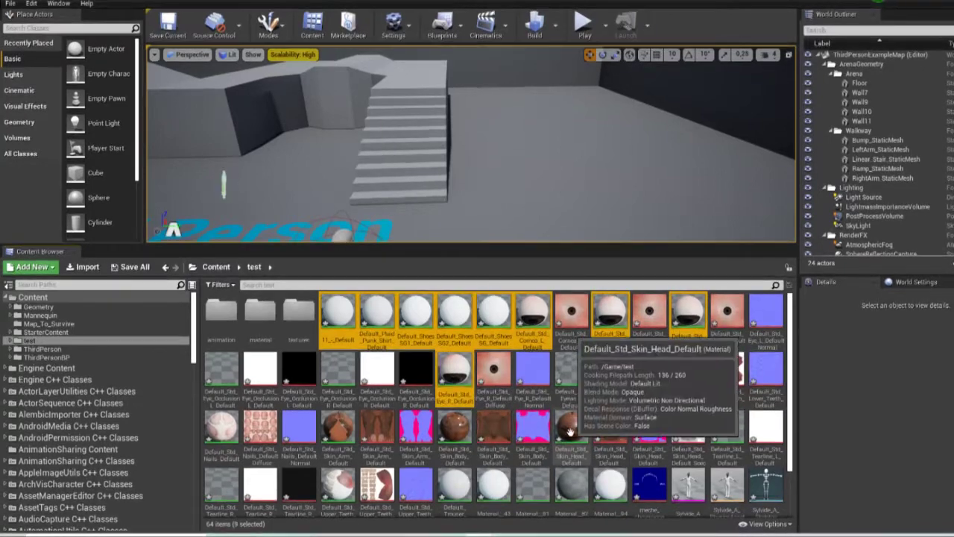
left_click(457, 428, "ctrl")
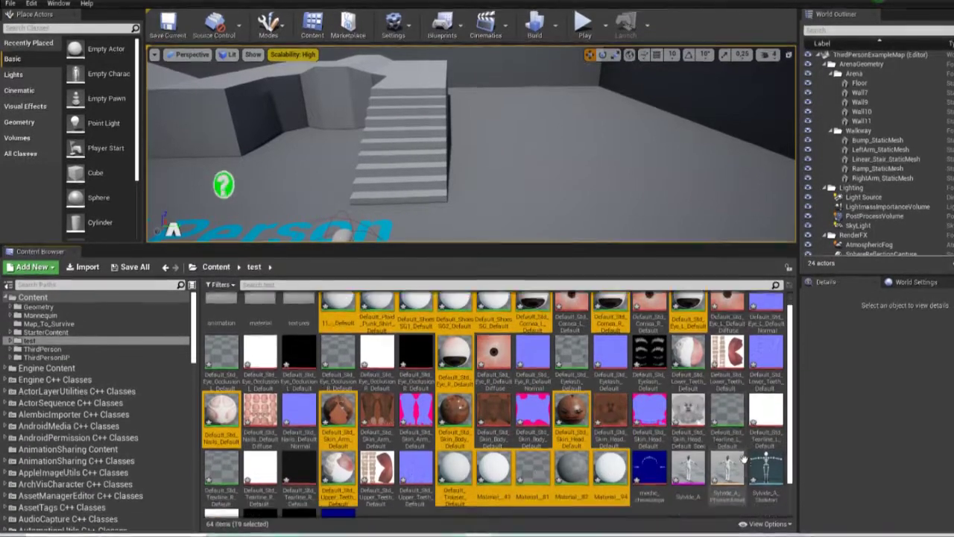
scroll(543, 360, "up", 2)
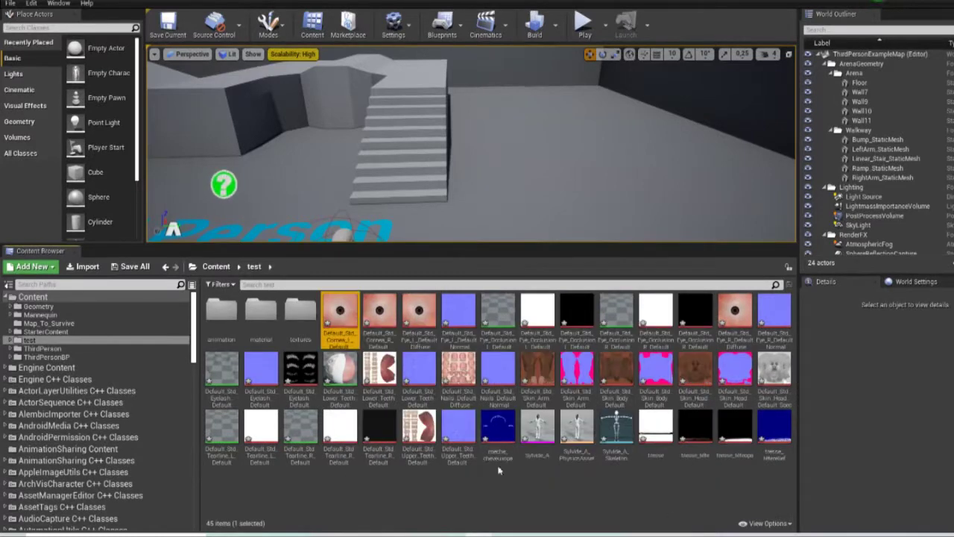
- Move the imported textures, including the tresse maps, from the test folder into the textures folder
left_click(499, 429, "shift")
left_click_drag(337, 309, 299, 309)
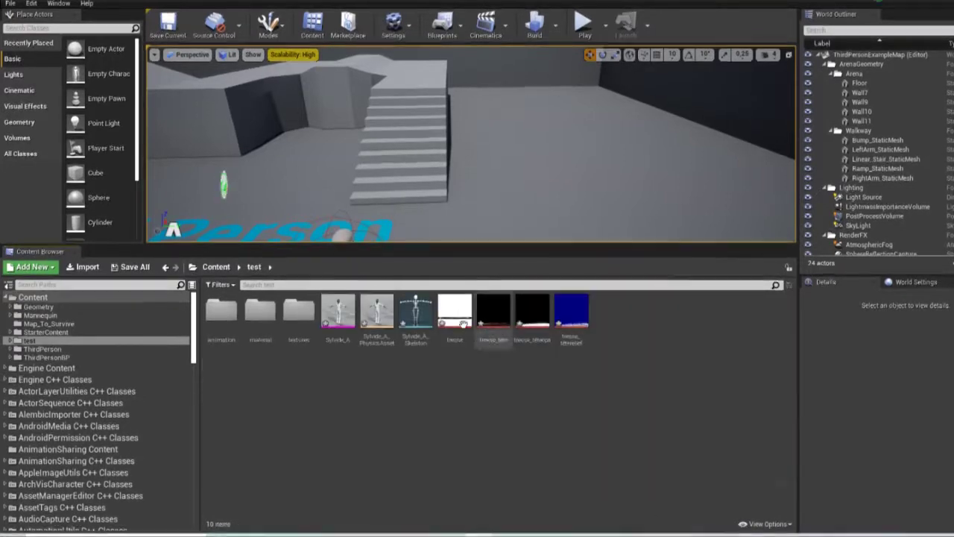
left_click(463, 324)
key("shift+End")
left_click_drag(445, 377, 302, 312)
left_click(328, 320)
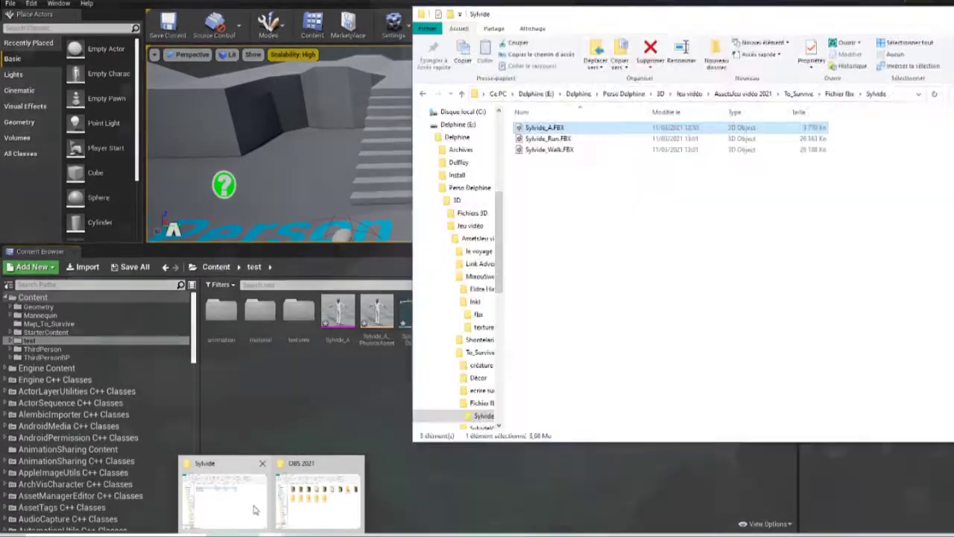
- Bring Sylvide_Run.FBX and Sylvide_Walk.FBX from the Sylvide folder into the test folder and enable Import Animations for them
left_click(224, 484)
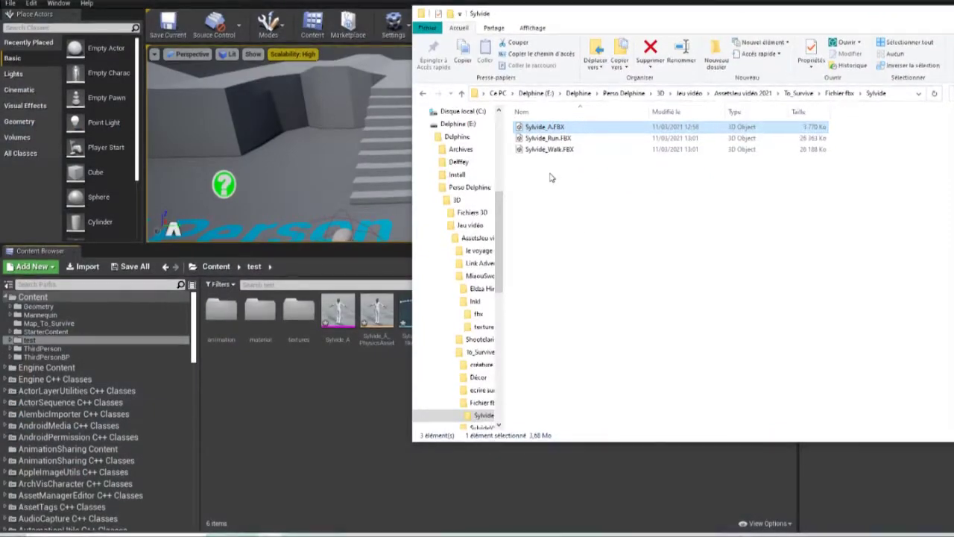
left_click_drag(555, 141, 555, 143)
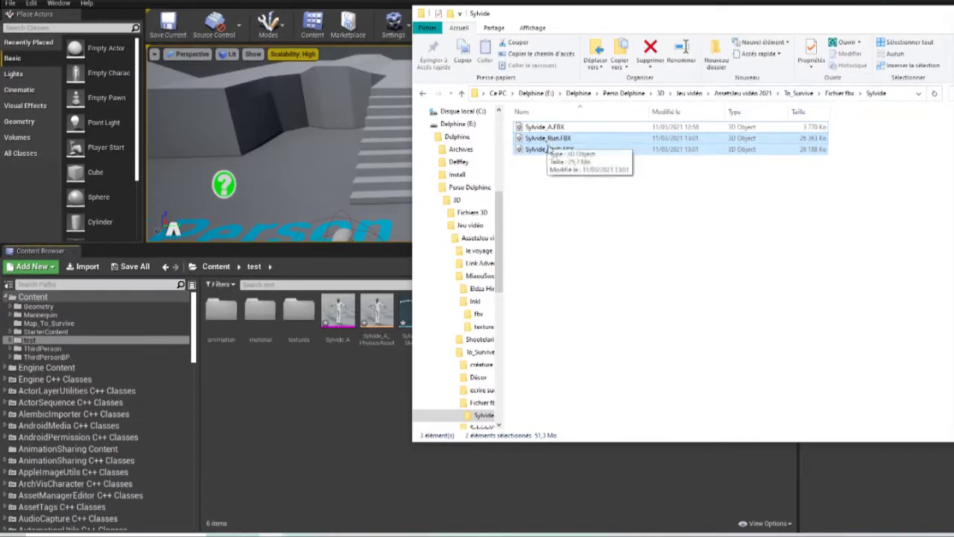
left_click_drag(548, 147, 328, 410)
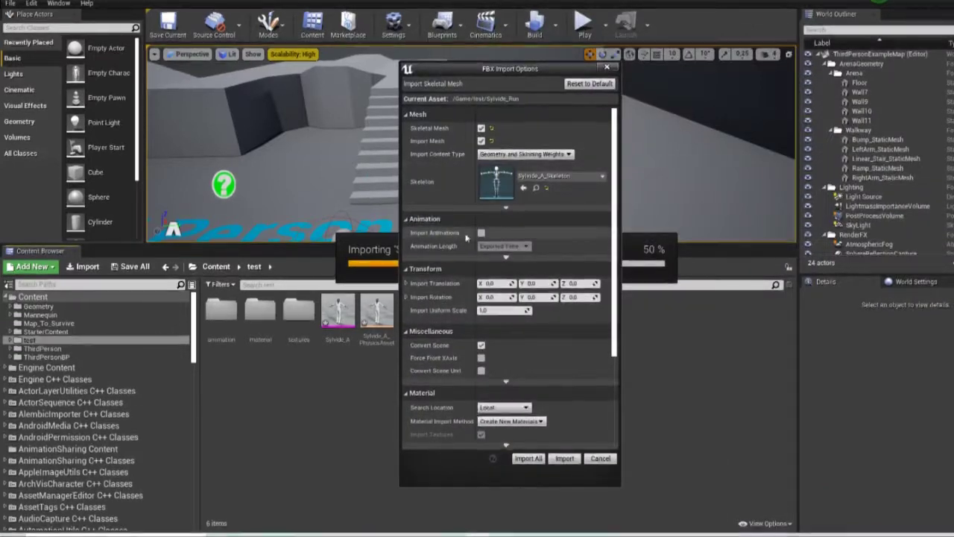
left_click(481, 233)
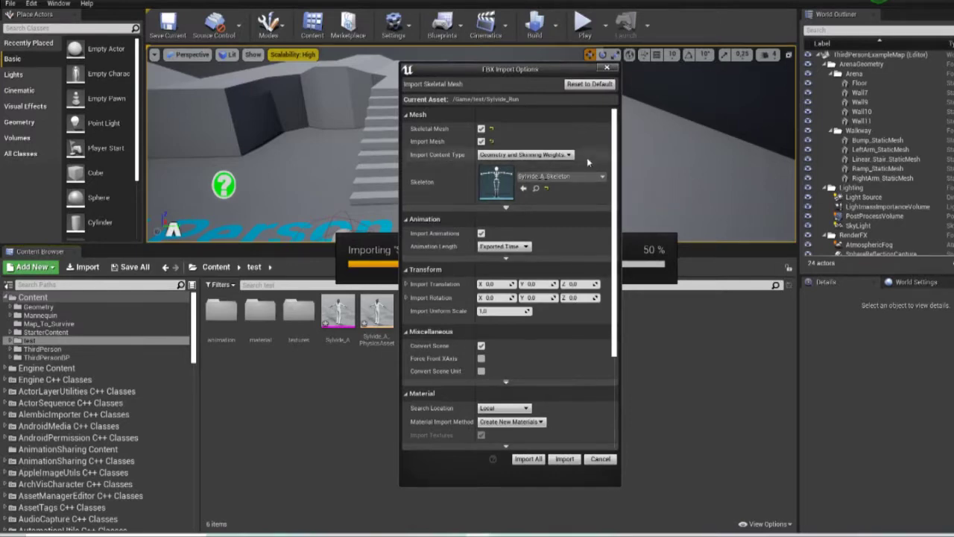
- Set the material import method to Do Not Create Material, import both animation files, and dismiss the message log
scroll(571, 351, "down", 5)
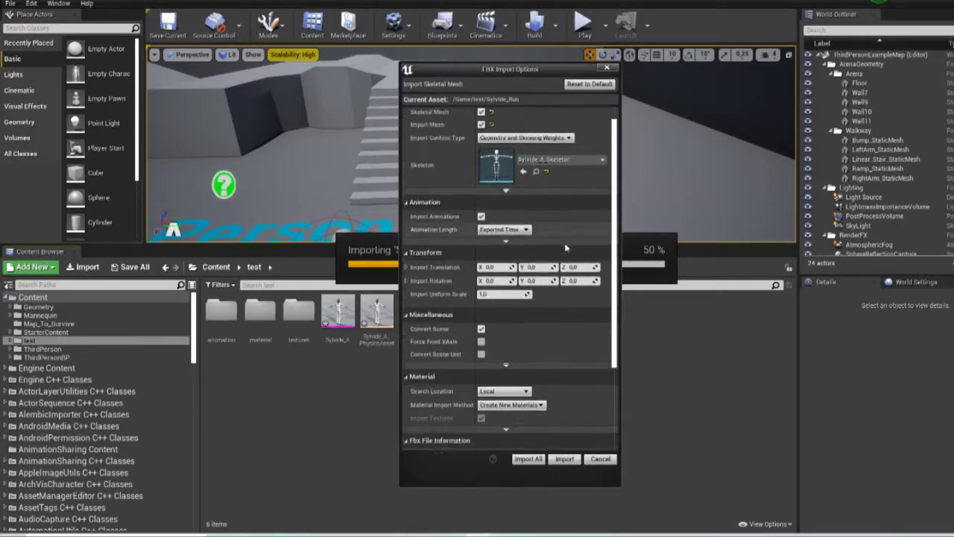
left_click(512, 312)
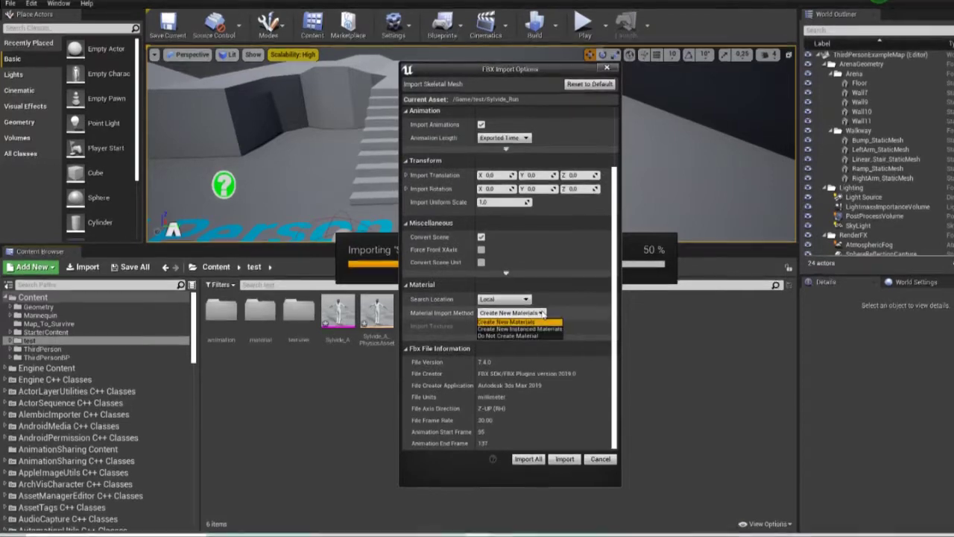
left_click(494, 336)
scroll(568, 345, "up", 1)
scroll(568, 346, "up", 2)
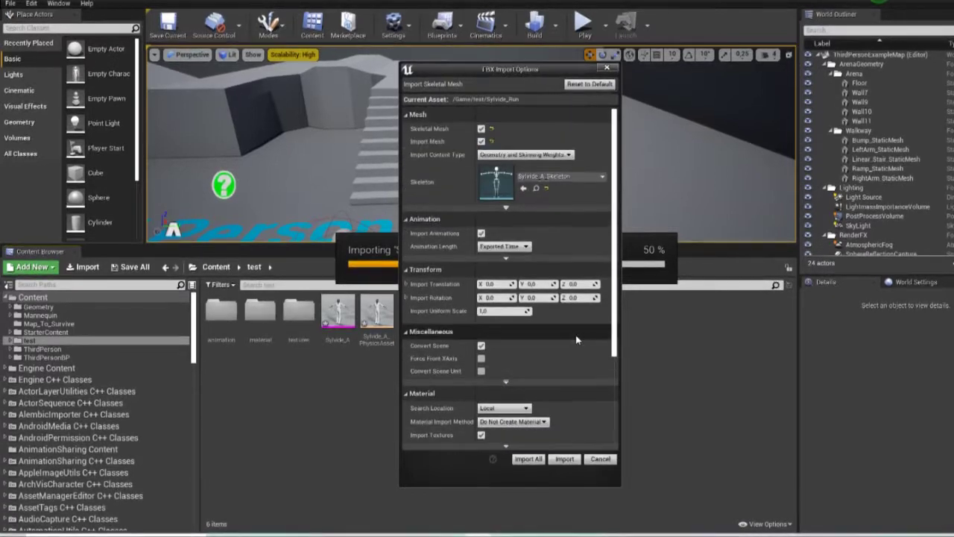
left_click(528, 458)
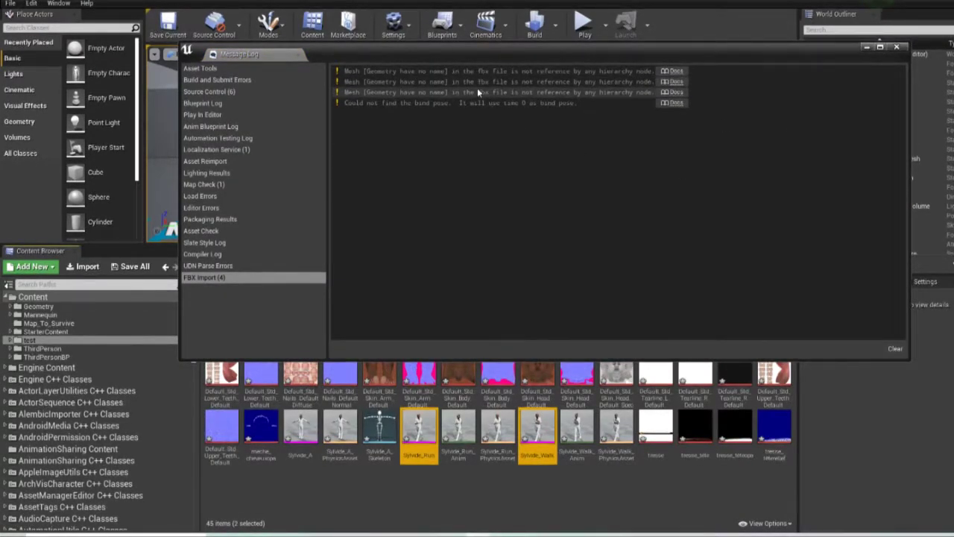
left_click(898, 48)
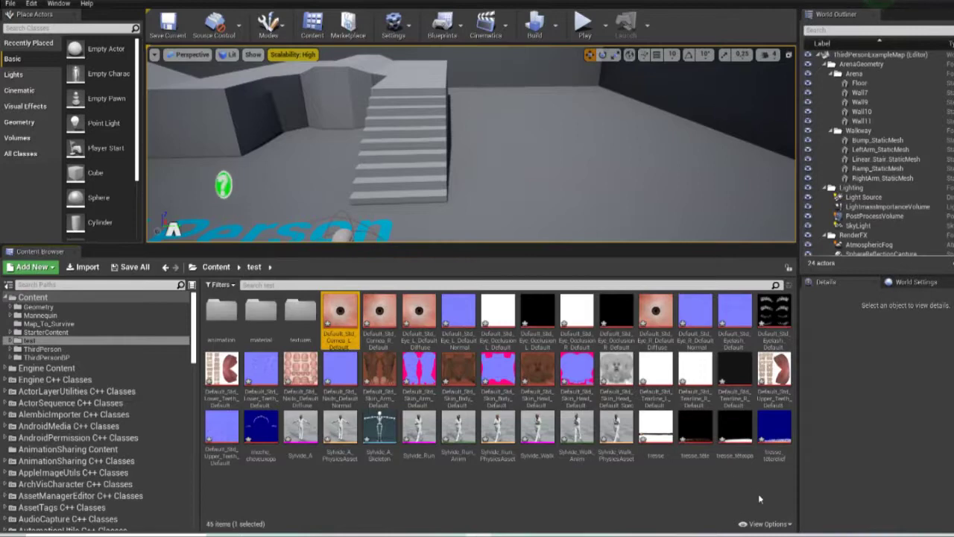
- Delete the duplicate textures that came in with the animation files, including the tresse maps, from the test folder
left_click(254, 449, "shift")
left_click(659, 439, "ctrl")
left_click(698, 437, "ctrl")
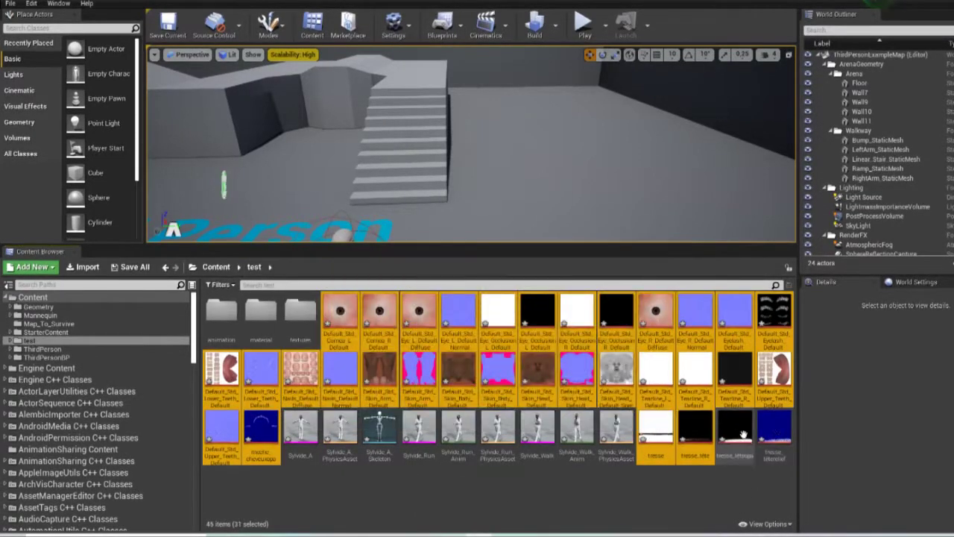
left_click(736, 431, "ctrl")
left_click(774, 429, "ctrl")
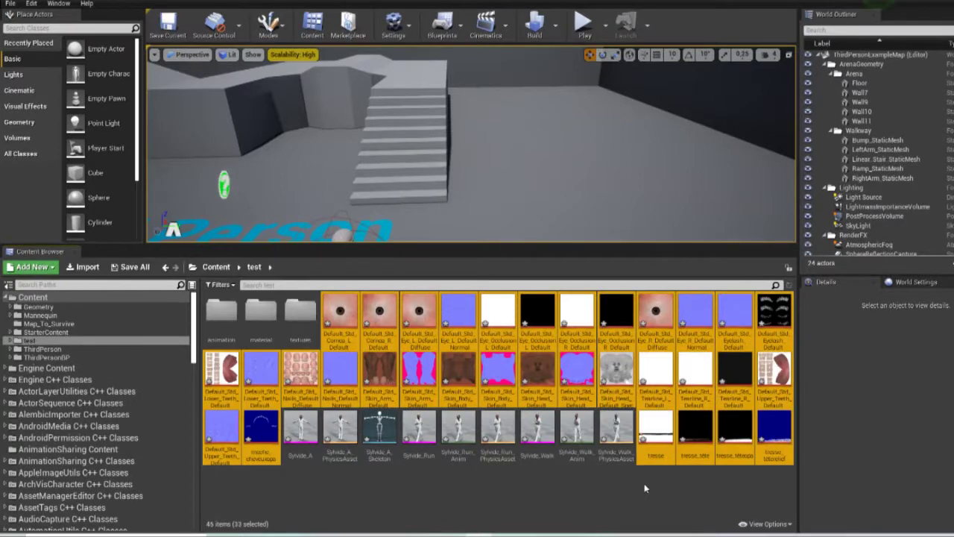
key("Delete")
left_click(479, 432)
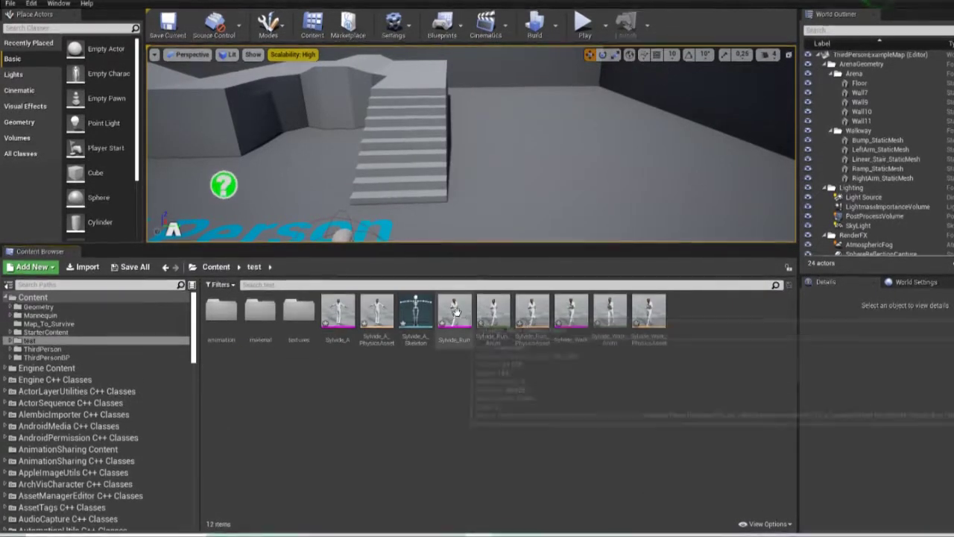
- Delete the Sylvide_Run and Sylvide_Walk skeletal meshes together with their two physics assets
left_click(456, 317)
left_click(531, 313, "ctrl")
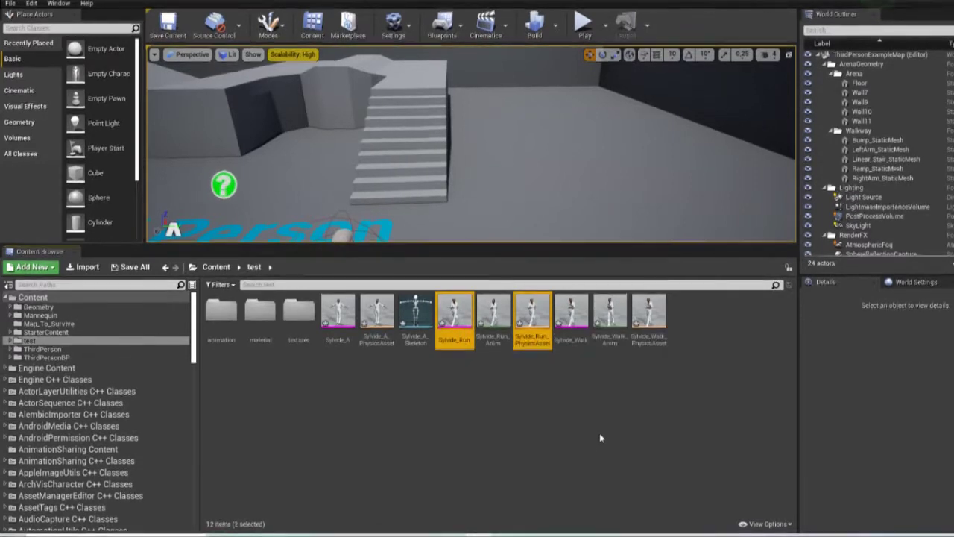
left_click(572, 313, "ctrl")
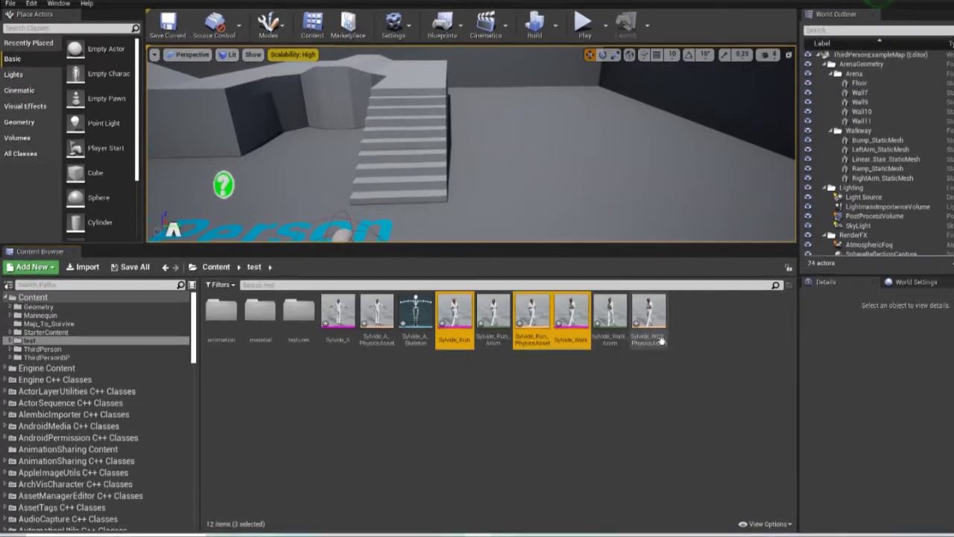
left_click(662, 341, "ctrl")
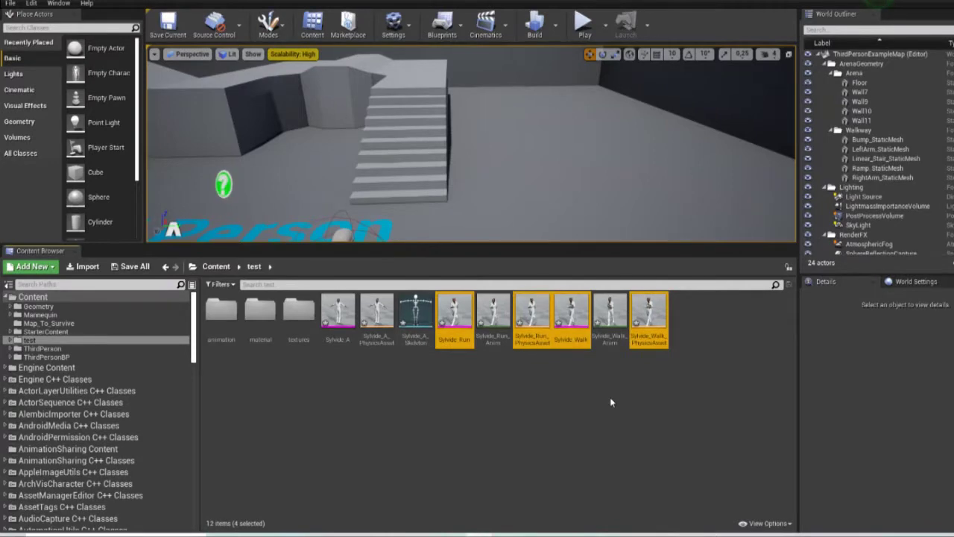
key("Delete")
left_click(475, 431)
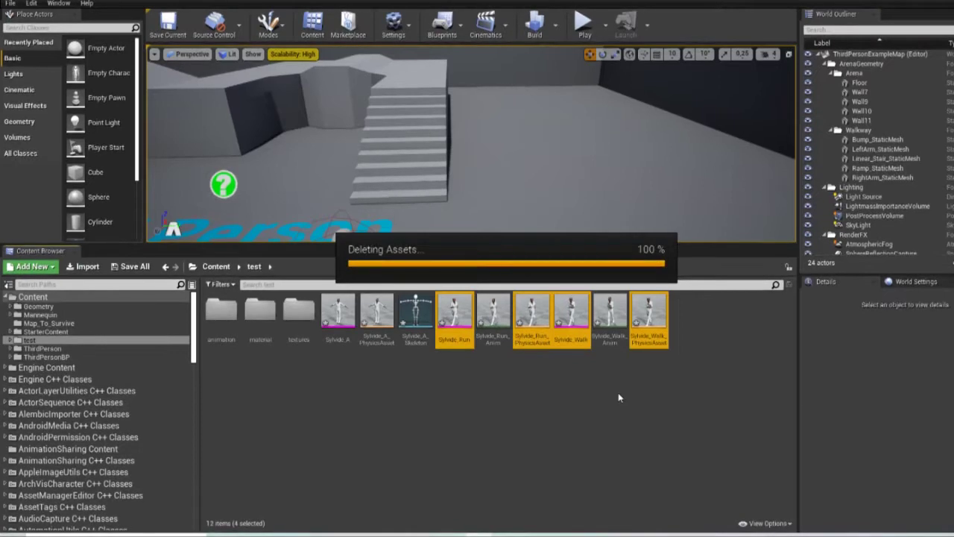
- Move the Sylvide_Run_Anim and Sylvide_Walk_Anim sequences into the animation folder
left_click(455, 320)
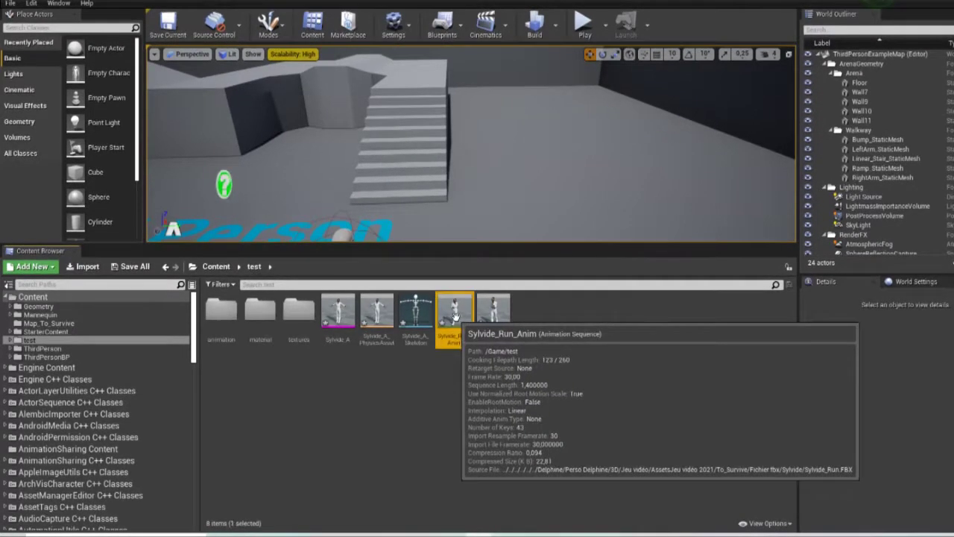
left_click(489, 324, "ctrl")
left_click_drag(441, 336, 221, 312)
left_click(236, 325)
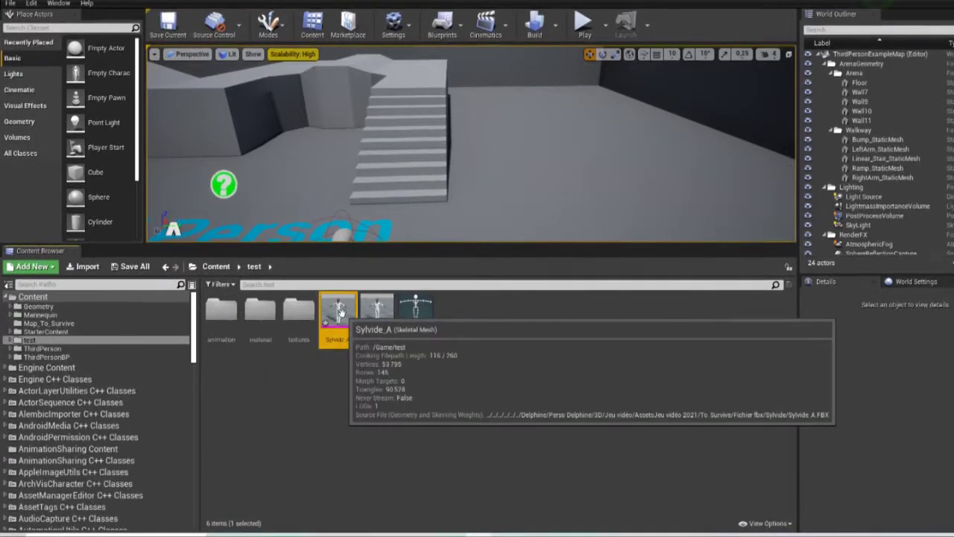
- Open the Sylvide_A skeletal mesh and examine its head, upper body and materials up close
double_click(337, 313)
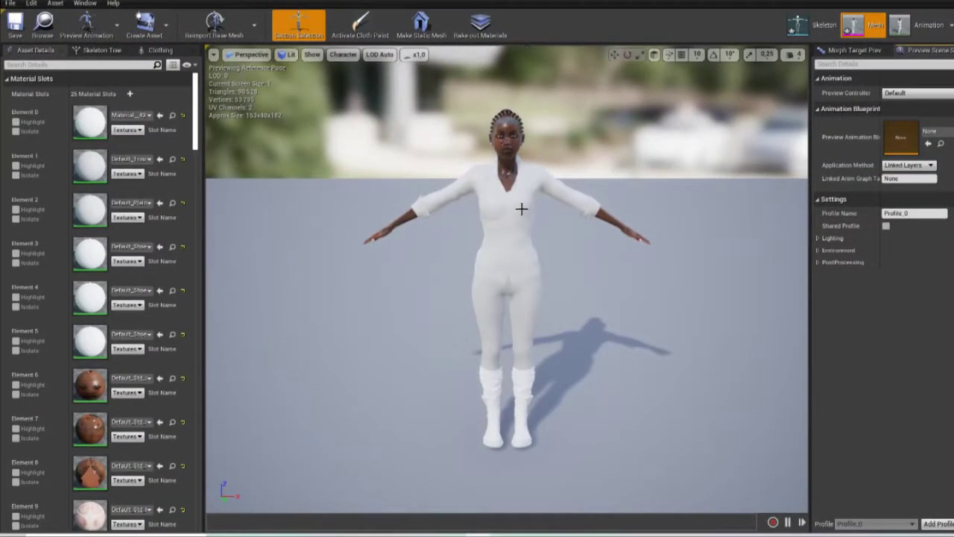
scroll(520, 206, "up", 4)
middle_click_drag(528, 272, 528, 217)
right_click_drag(528, 272, 597, 267)
scroll(483, 172, "up", 5)
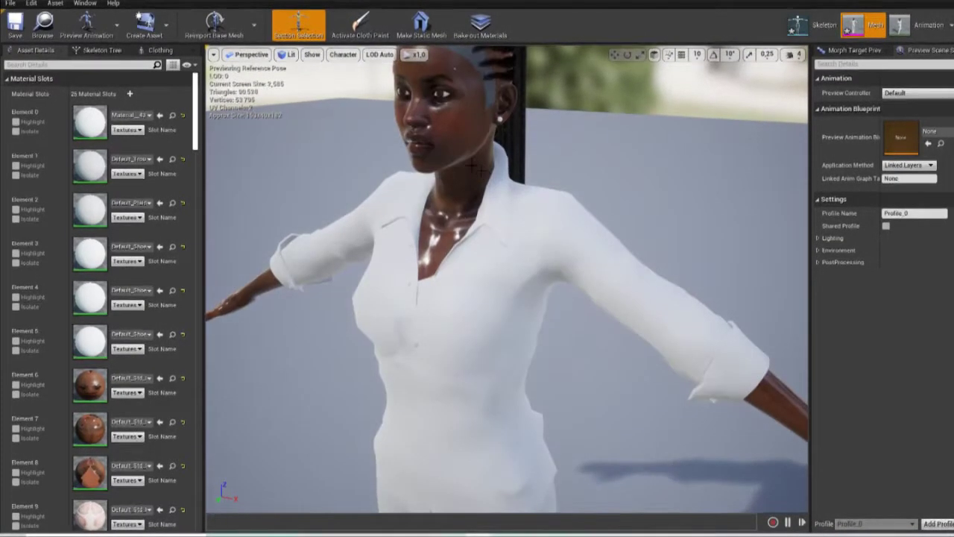
middle_click_drag(483, 172, 601, 283)
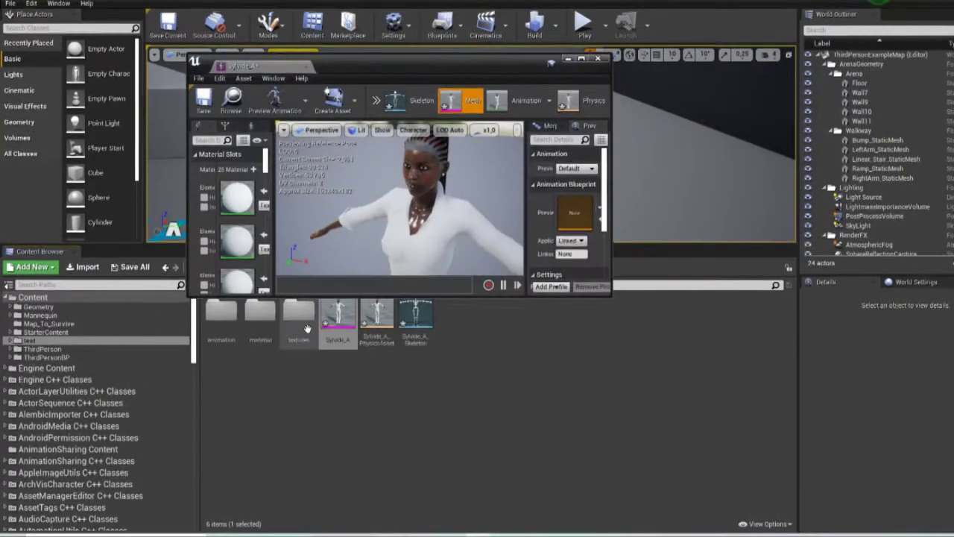
- Open the textures folder under test, and browse in File Explorer to the Sylvide_V4.fbm source texture folder
double_click(300, 321)
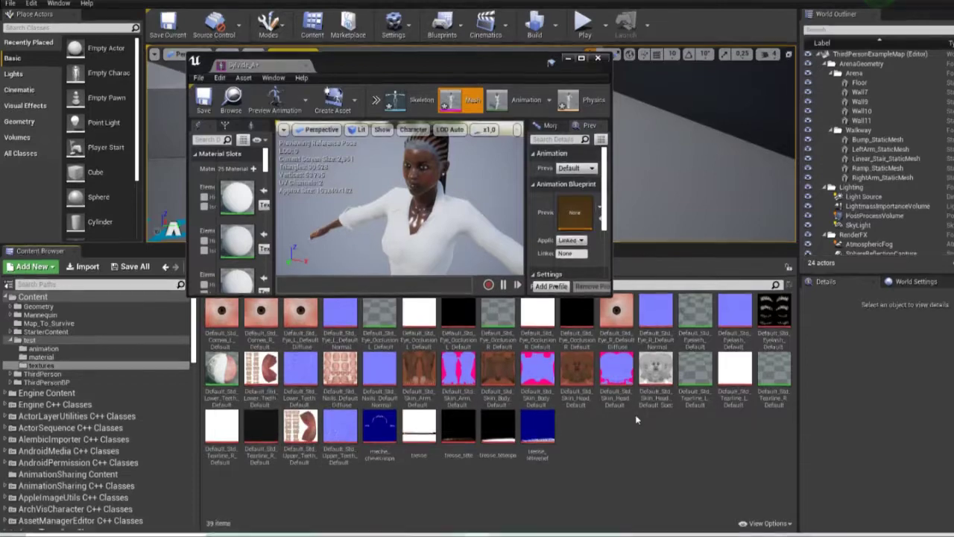
mouse_move(518, 415)
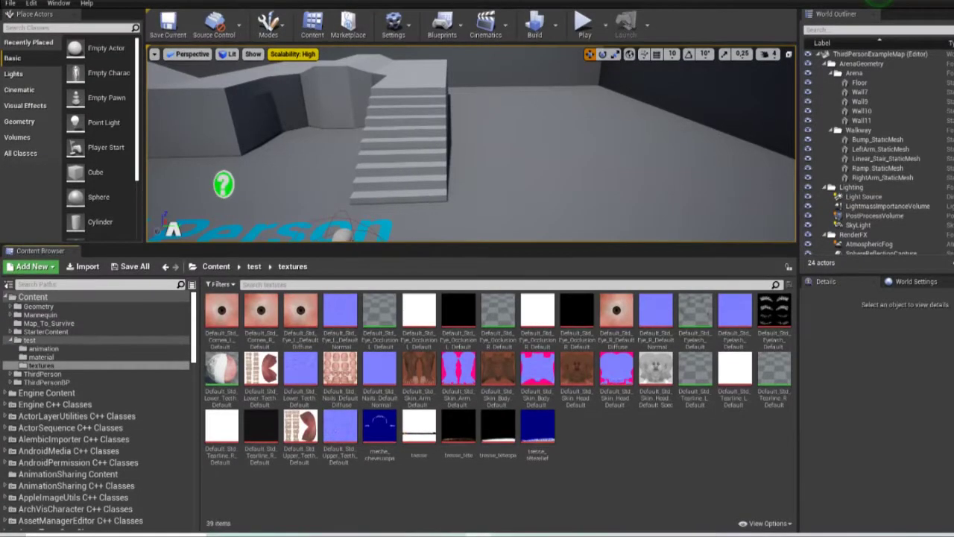
left_click(283, 515)
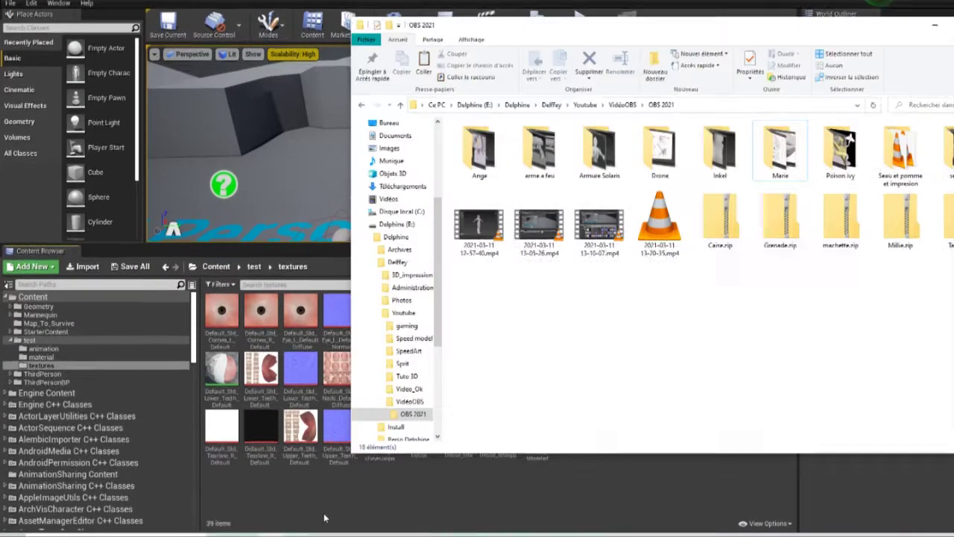
left_click(337, 533)
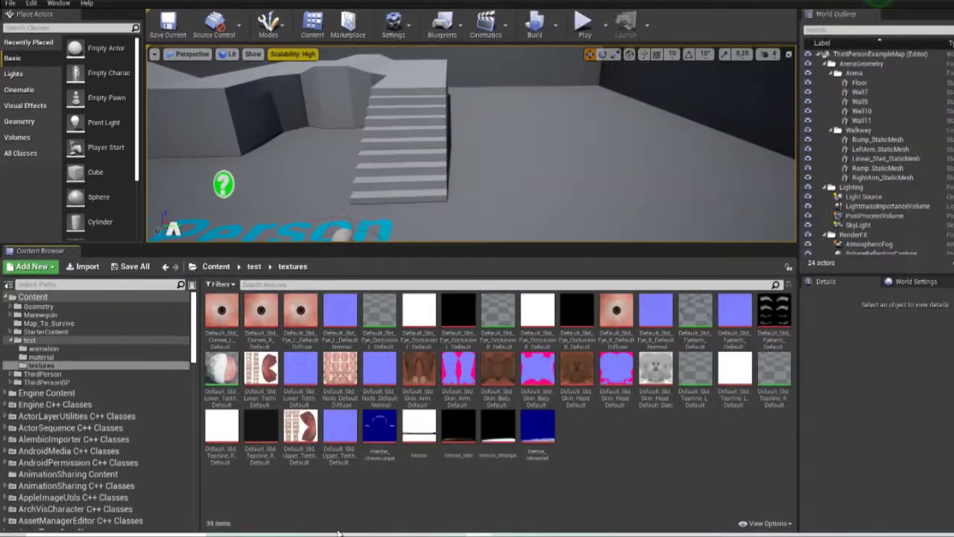
left_click(238, 507)
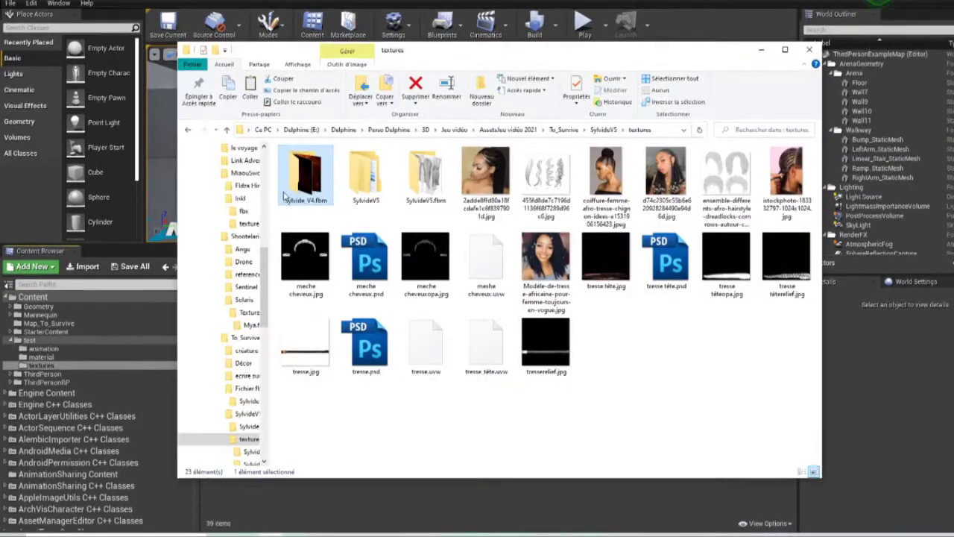
double_click(305, 176)
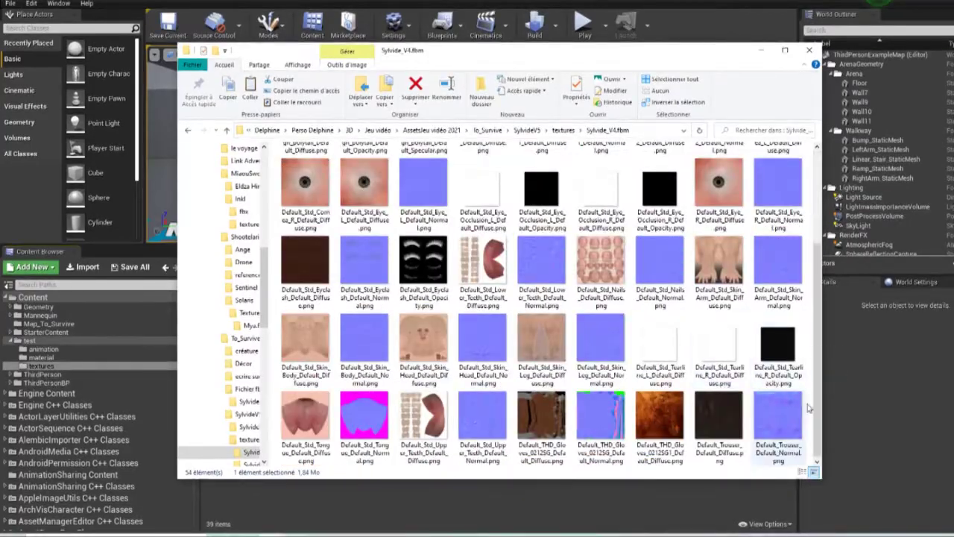
- Import the four Default_Plaid_Punk_Shirt textures and the five Default_ShoesSG textures from Sylvide_V4.fbm into the textures folder
scroll(449, 168, "up", 2)
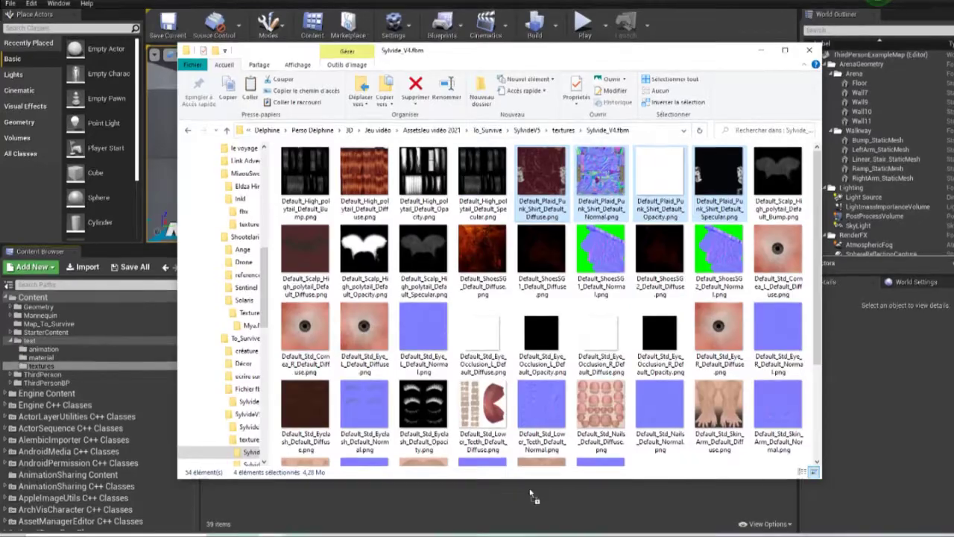
left_click_drag(565, 483, 565, 489)
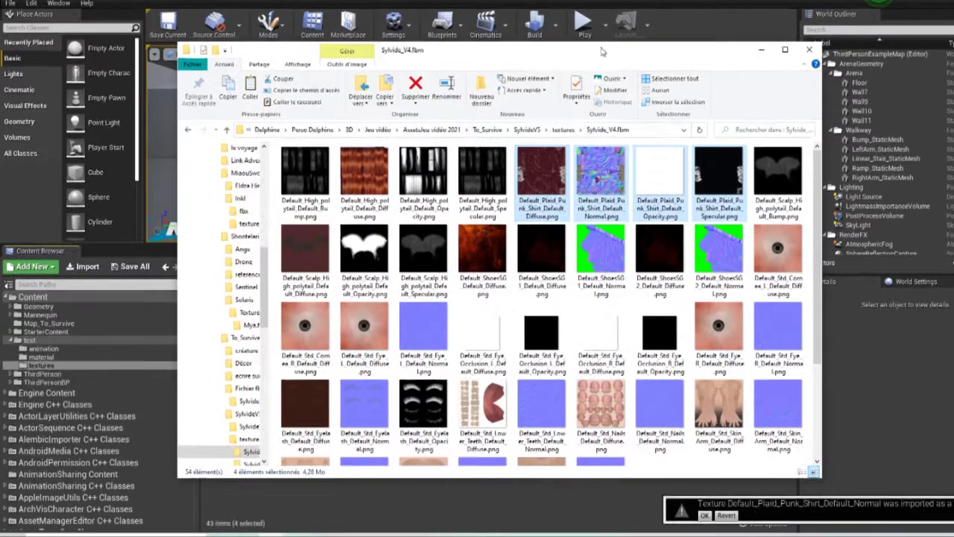
left_click_drag(597, 51, 550, 32)
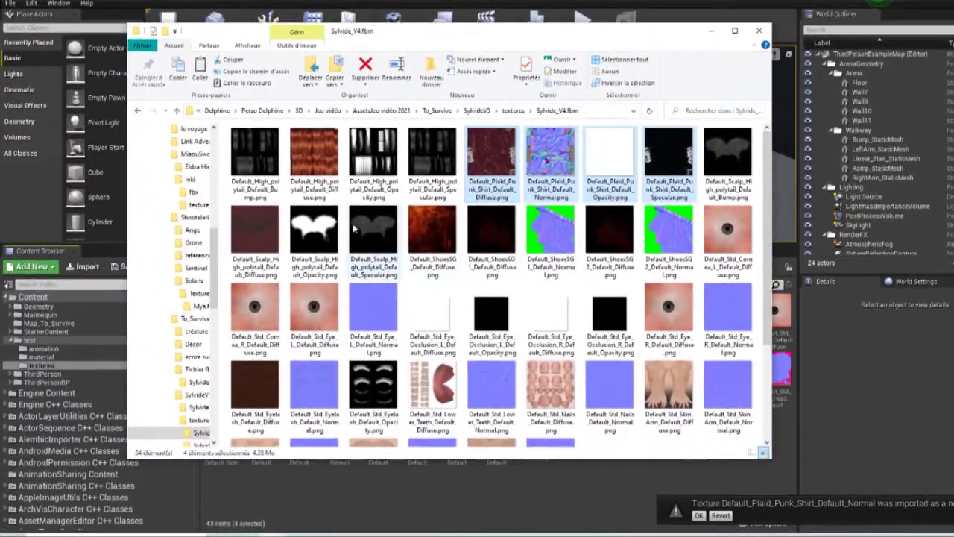
left_click(427, 227)
left_click(675, 235, "shift")
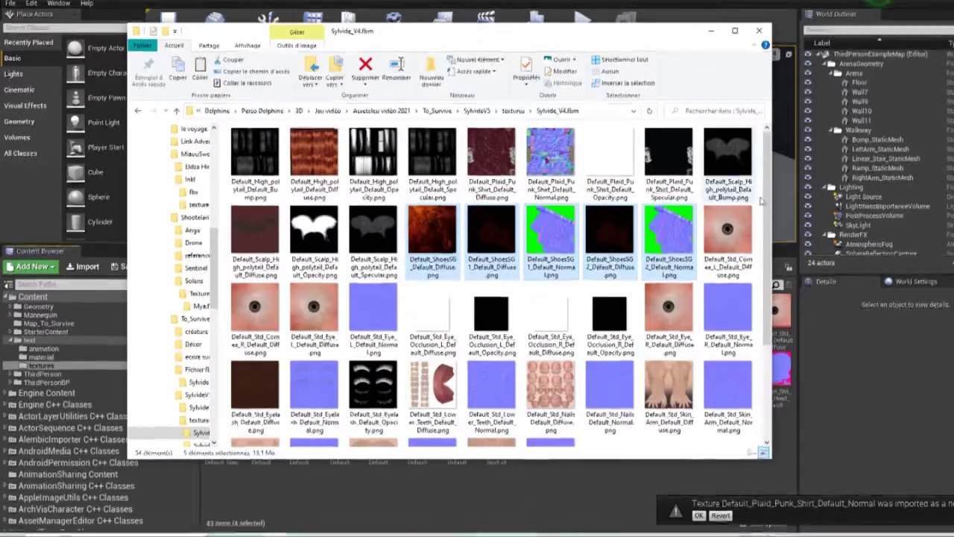
scroll(756, 319, "down", 3)
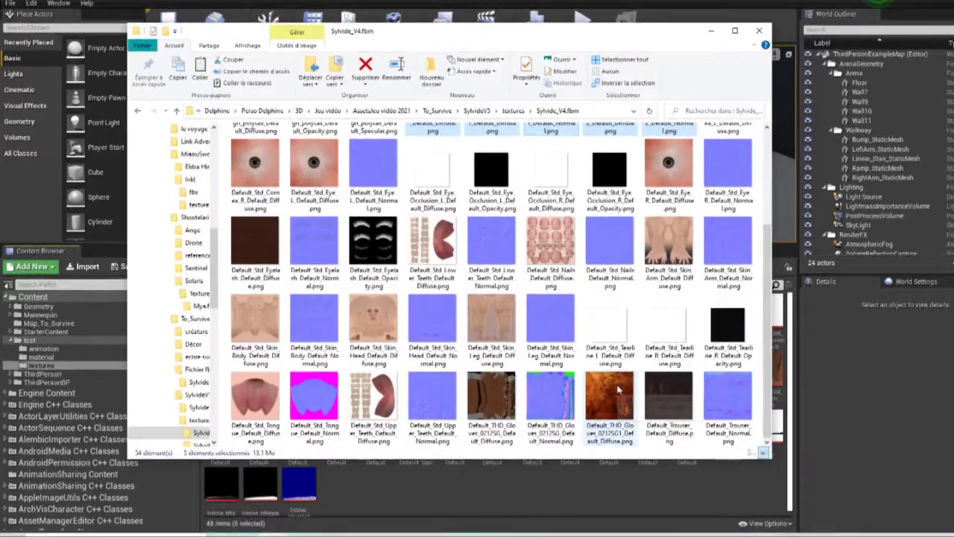
scroll(578, 385, "up", 2)
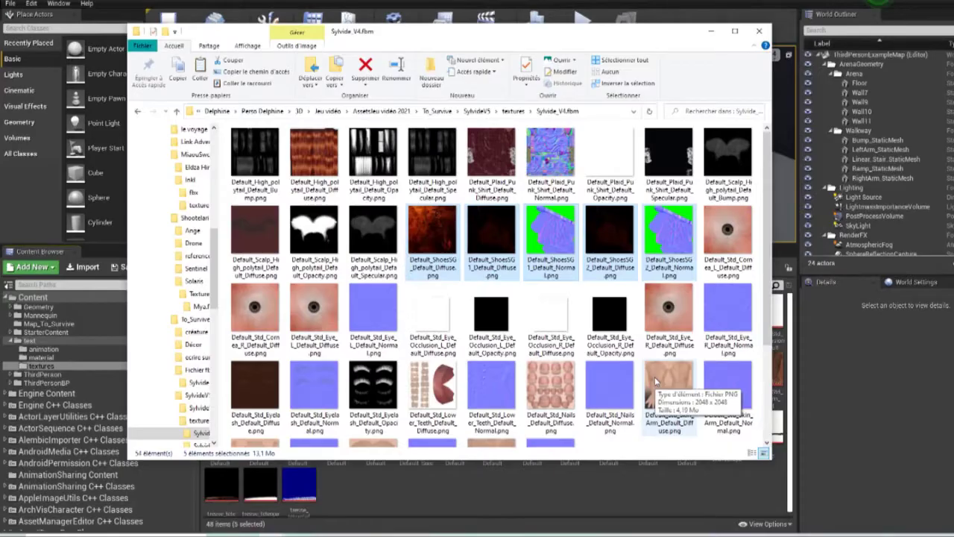
scroll(655, 377, "down", 2)
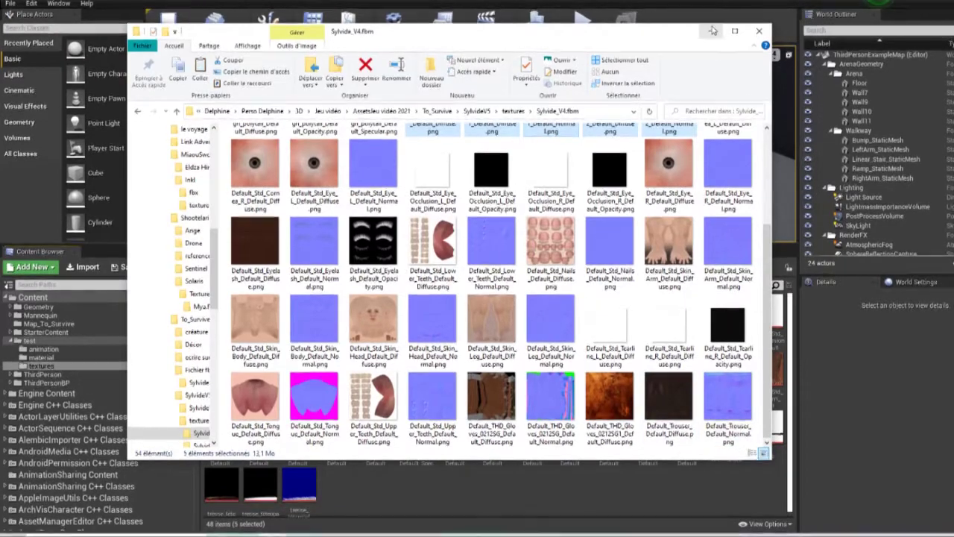
- Return to the Sylvide_A skeletal mesh editor and enlarge its window to fill the screen
key("alt+Tab")
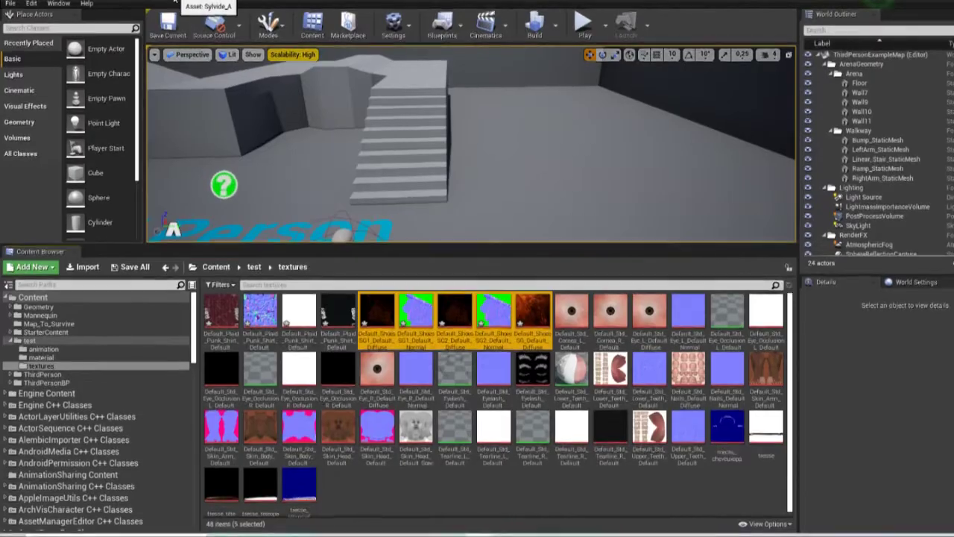
left_click_drag(173, 0, 309, 66)
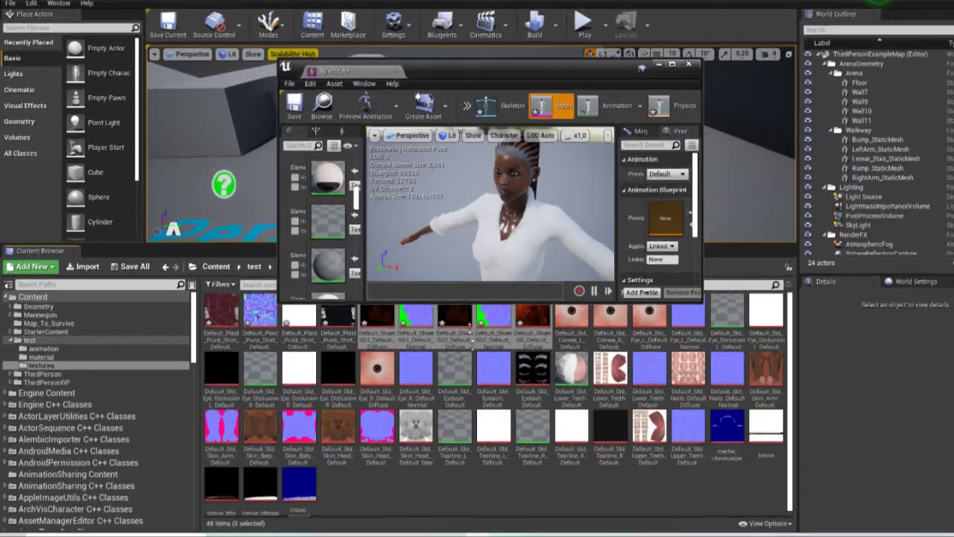
left_click_drag(460, 303, 461, 485)
double_click(753, 9)
left_click(929, 4)
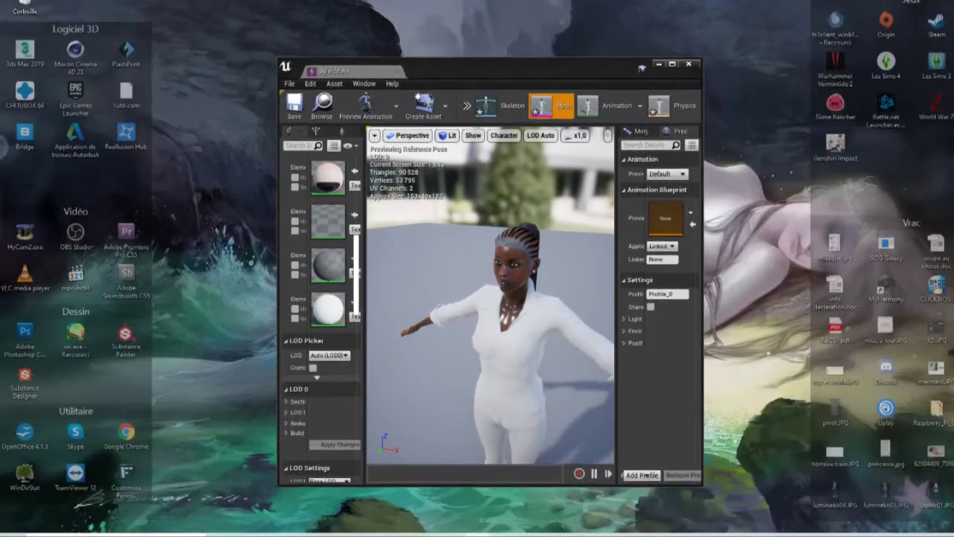
left_click(672, 65)
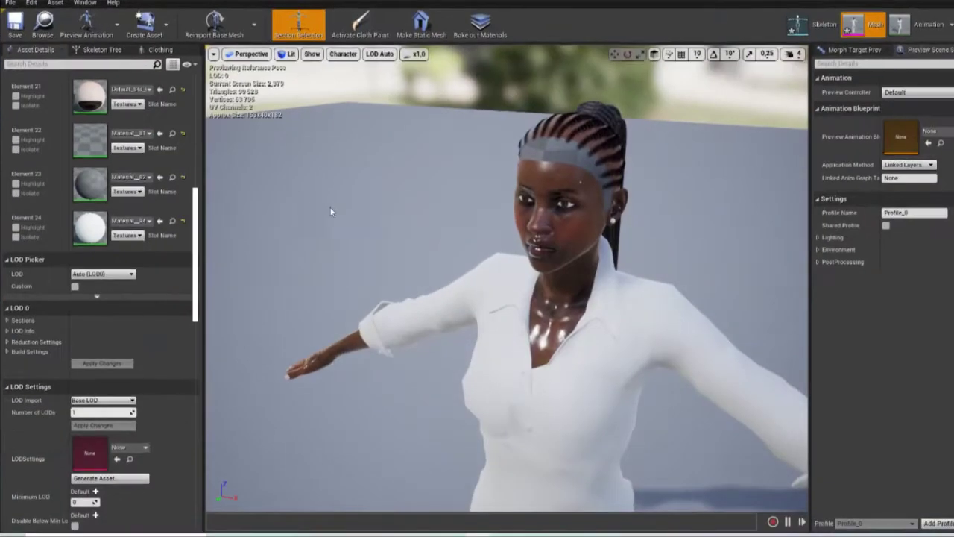
- Isolate the Element 23 material in the viewport to identify the hair part it covers, then restore the full mesh
left_click(16, 194)
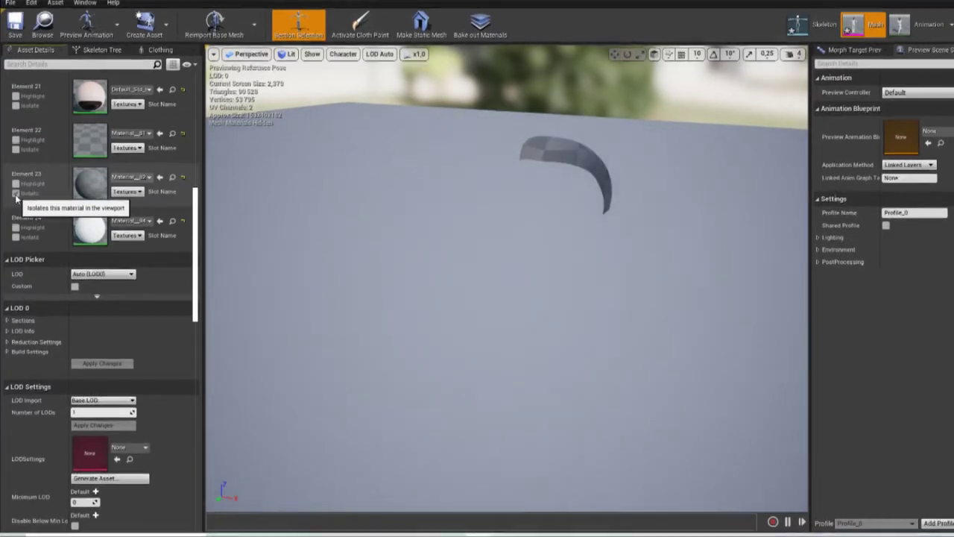
left_click(16, 194)
left_click(16, 194)
left_click(15, 194)
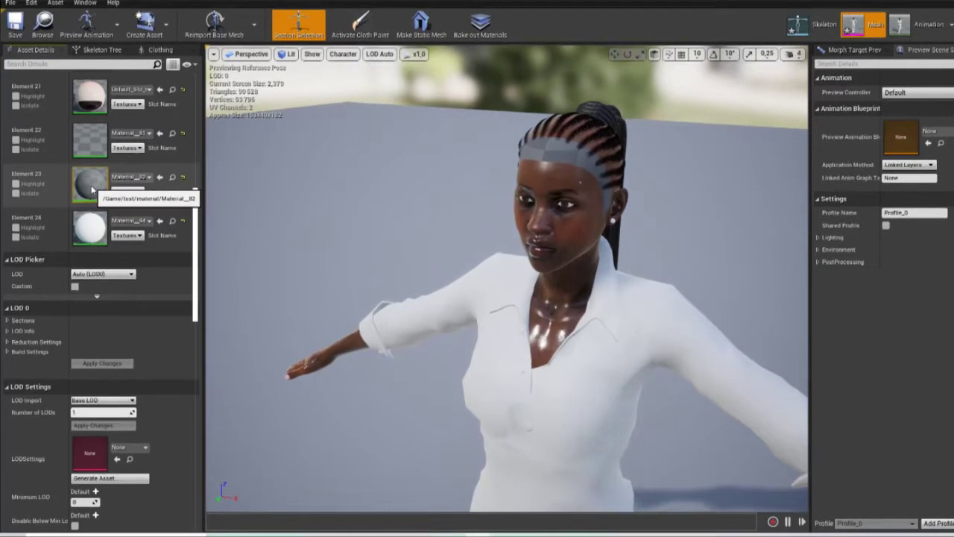
- Open the Element 23 material and move its two overlapping Texture Sample nodes apart, clear of the result node
double_click(90, 183)
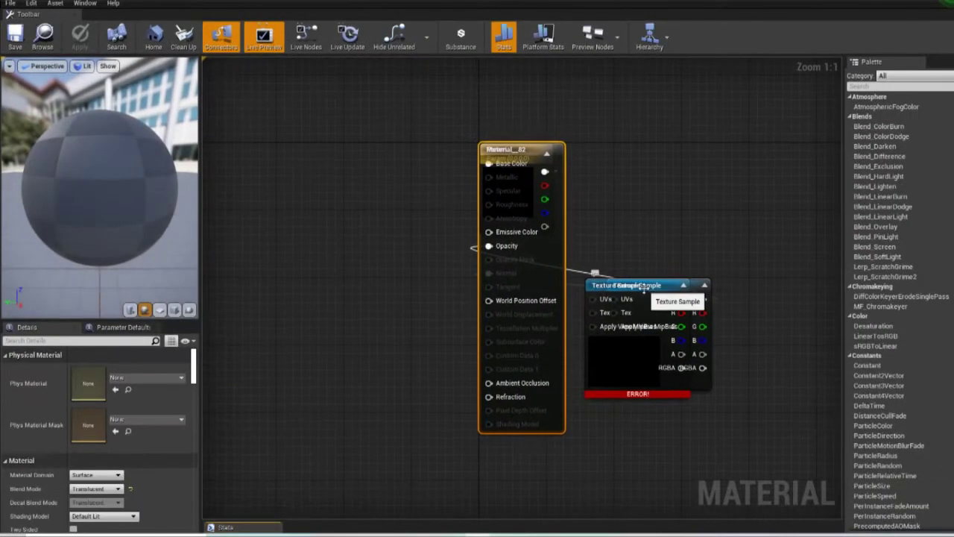
left_click_drag(648, 285, 319, 277)
left_click(661, 285)
left_click_drag(660, 285, 355, 150)
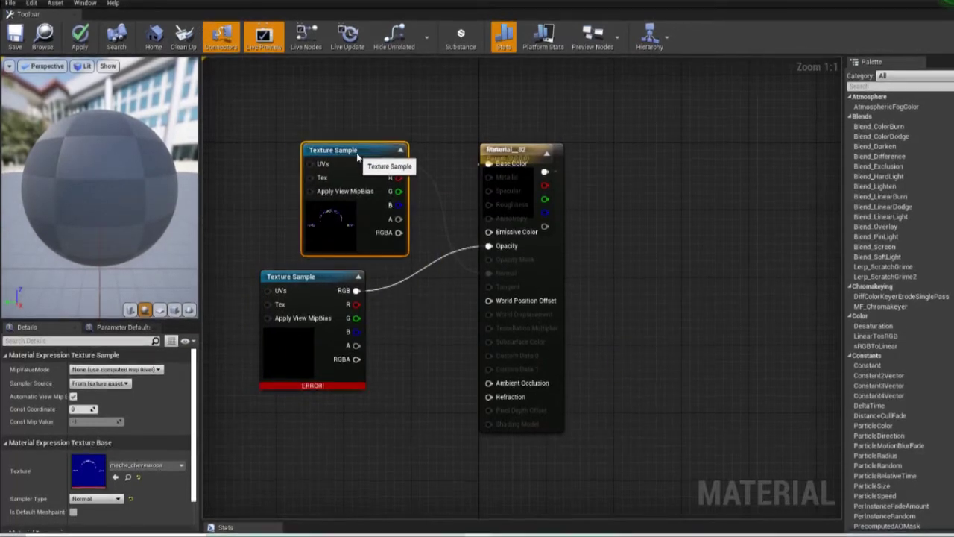
- Disconnect both Texture Samples, separate the result node from Param, and delete the Texture Sample with the Color sampler type
left_click(355, 290, "alt")
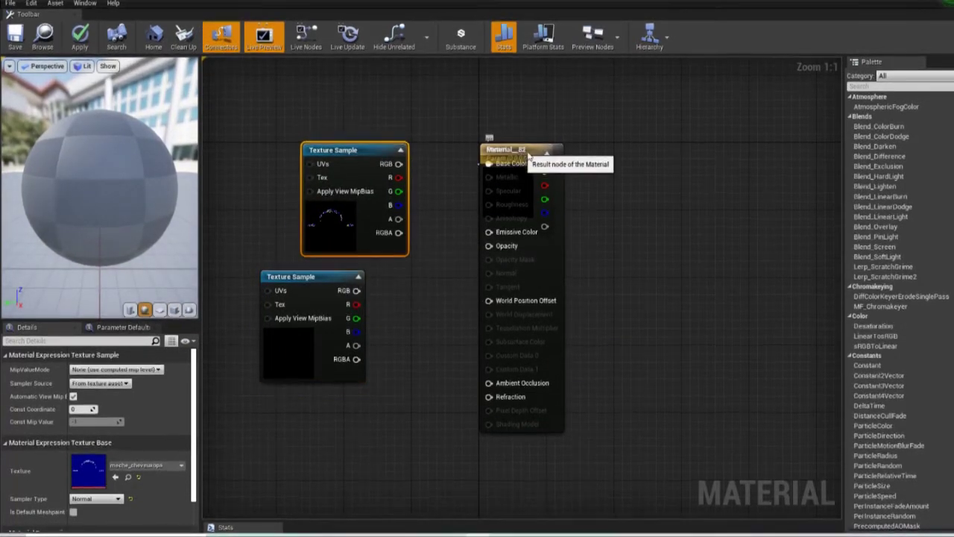
left_click_drag(529, 155, 628, 147)
left_click(286, 289)
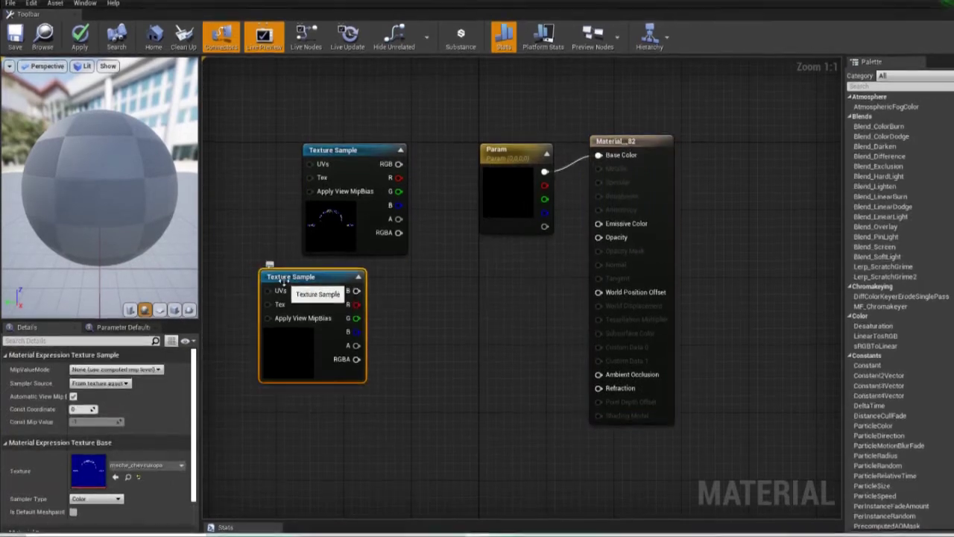
key("Delete")
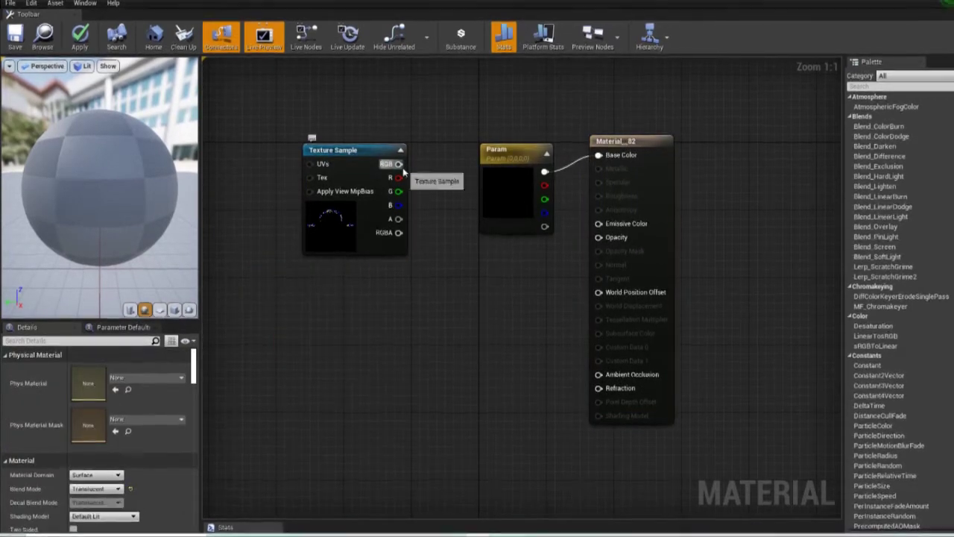
- Connect the remaining Texture Sample's RGB output to Opacity and place the node beneath Param
left_click_drag(539, 314, 600, 241)
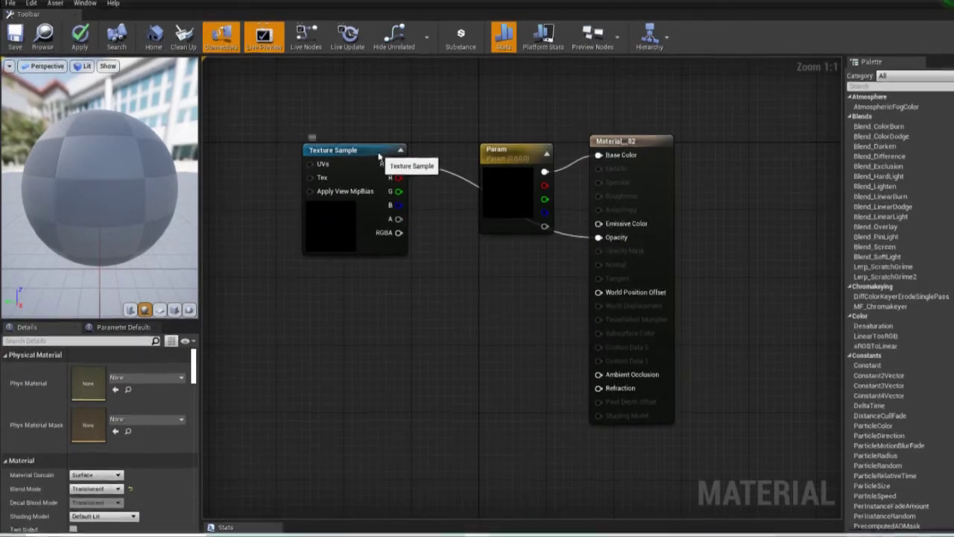
left_click_drag(379, 155, 516, 283)
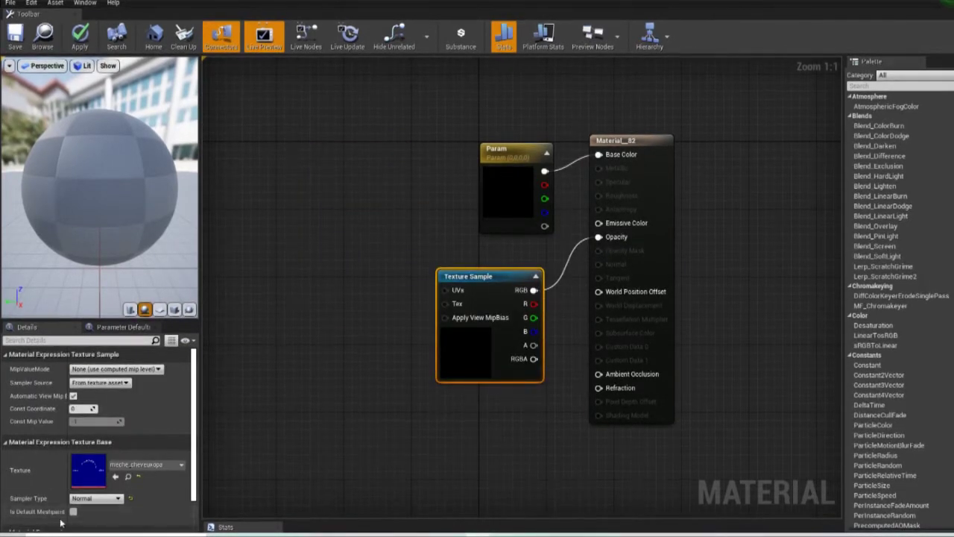
scroll(356, 442, "down", 2)
scroll(417, 335, "up", 2)
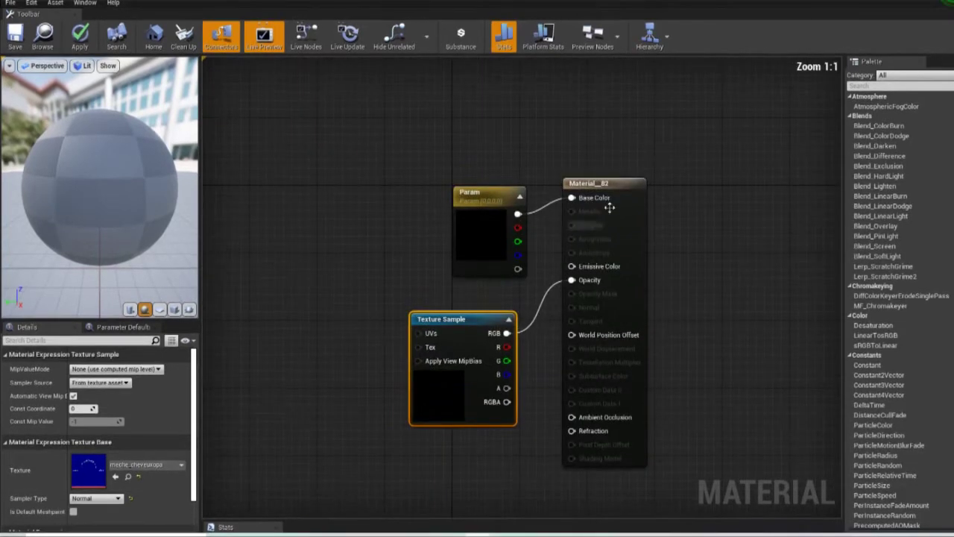
left_click(593, 183)
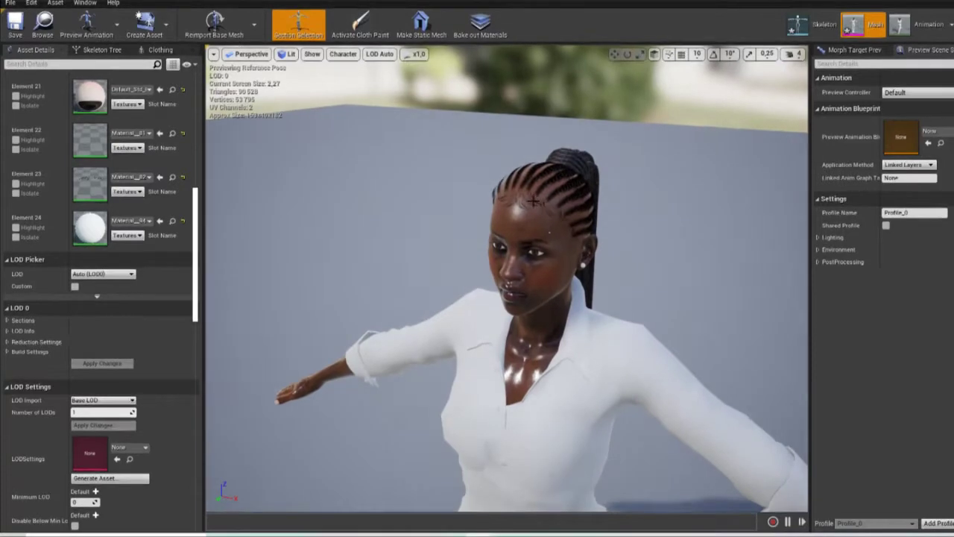
- Check which hair part Element 22 covers by isolating it, and enable Two Sided on its material
left_click(16, 150)
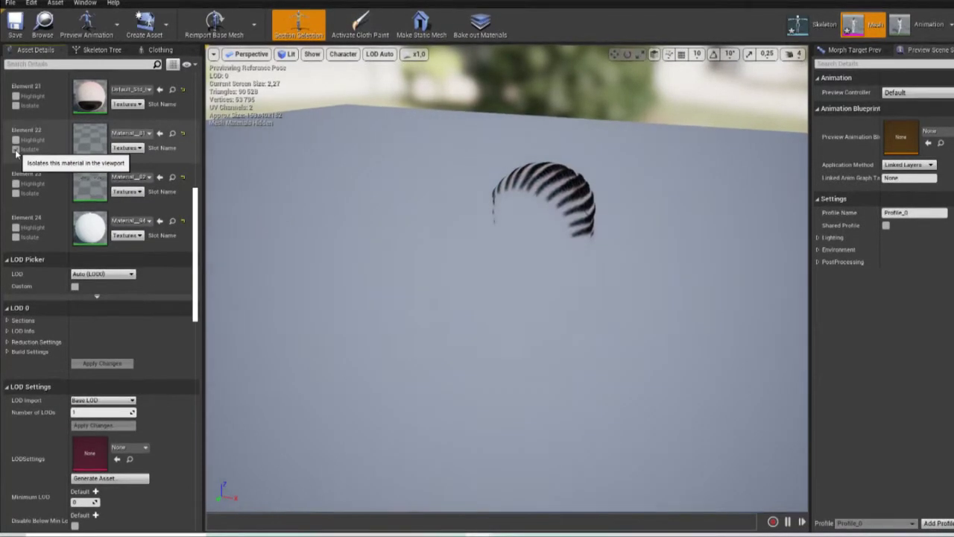
left_click(16, 150)
double_click(89, 141)
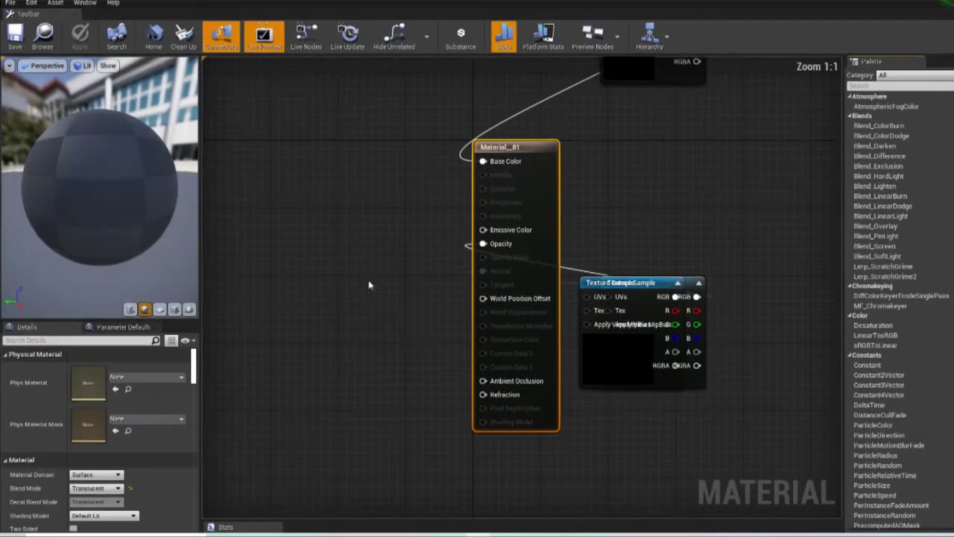
left_click(73, 529)
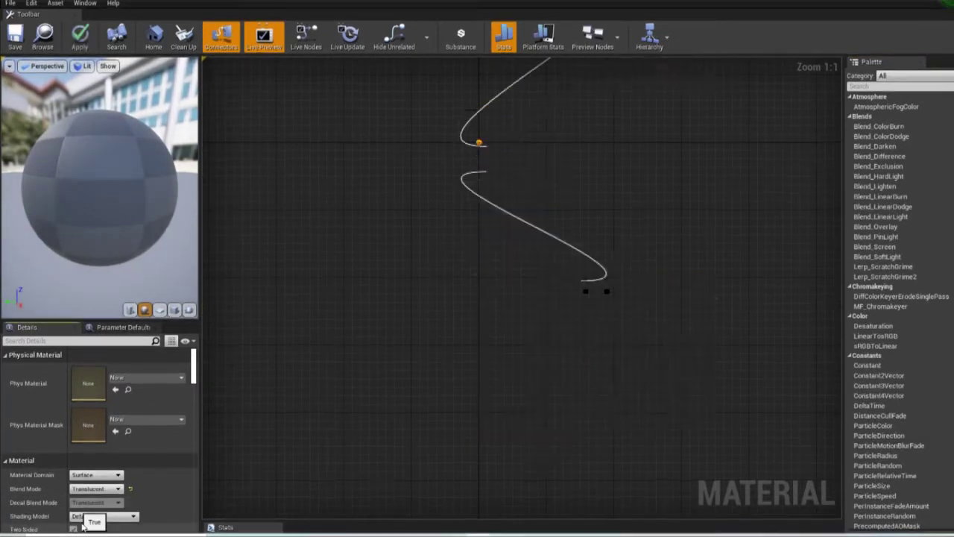
left_click(29, 43)
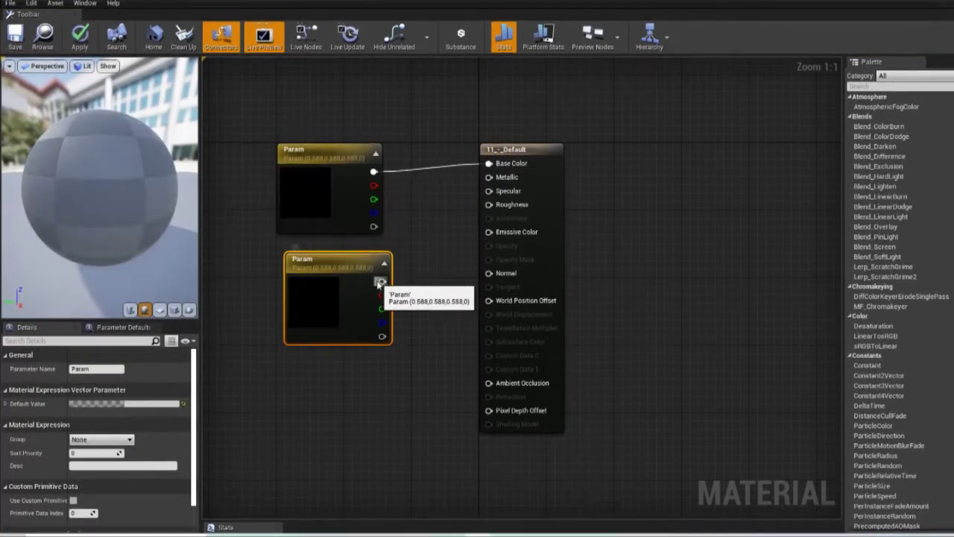
- In the 11_-_Default material, connect the second Param, set to black, to Opacity Mask, edit the base Param's color and save
left_click_drag(379, 282, 543, 166)
left_click(515, 149)
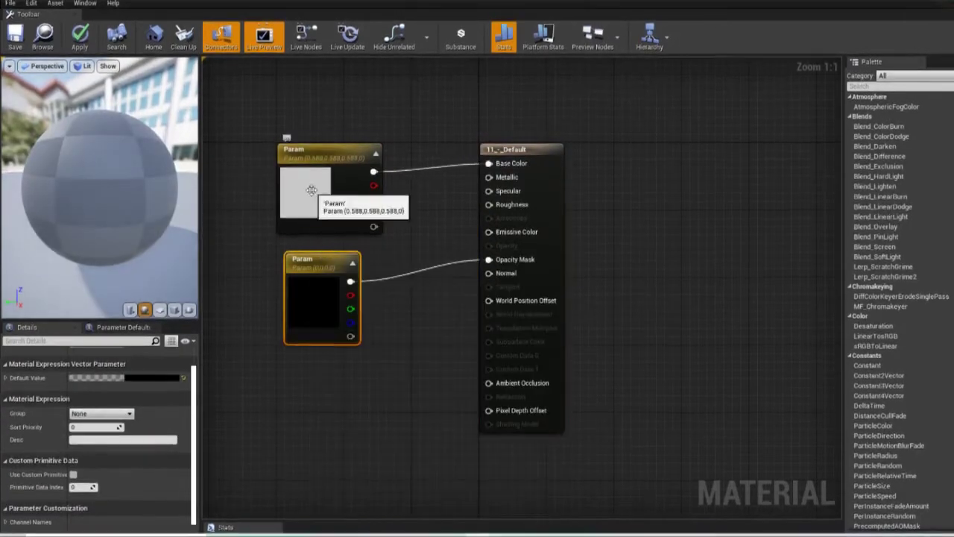
left_click(313, 150)
left_click(97, 378)
left_click(475, 441)
left_click(15, 38)
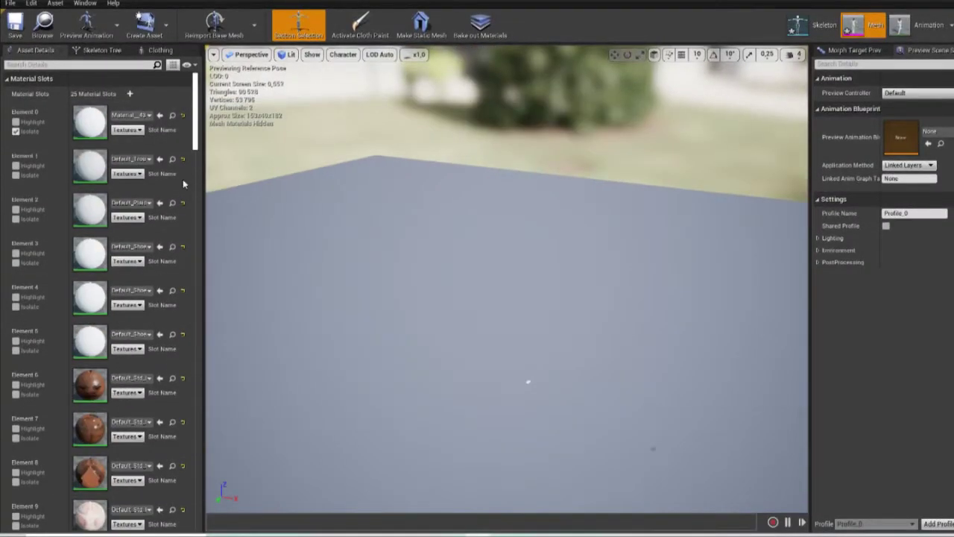
- Isolate Element 1 on the mesh, add the four shirt Texture Samples to Default_Plaid_Punk_Shirt_Default and spread them out beside the result node
left_click(16, 175)
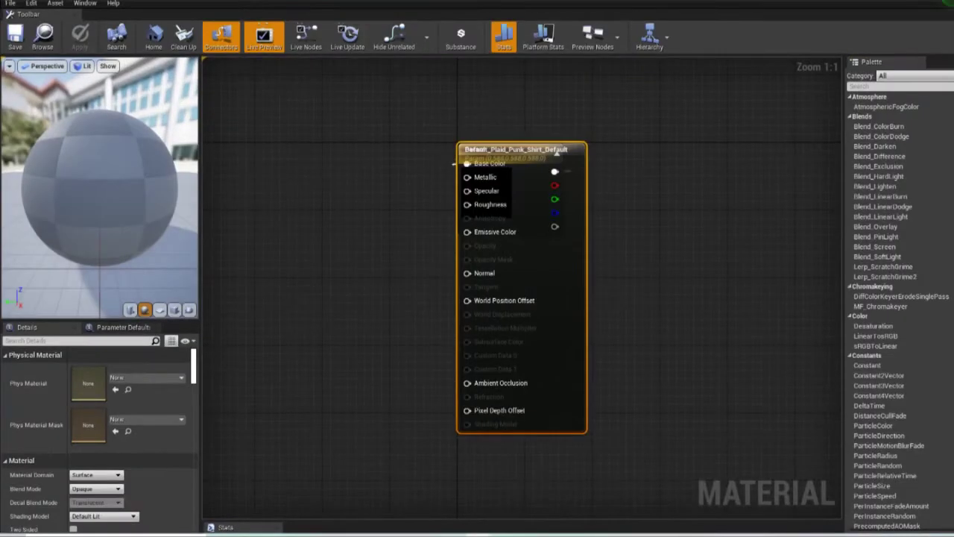
key("ctrl+v")
left_click_drag(362, 204, 277, 199)
left_click_drag(335, 187, 384, 273)
left_click_drag(298, 358, 269, 403)
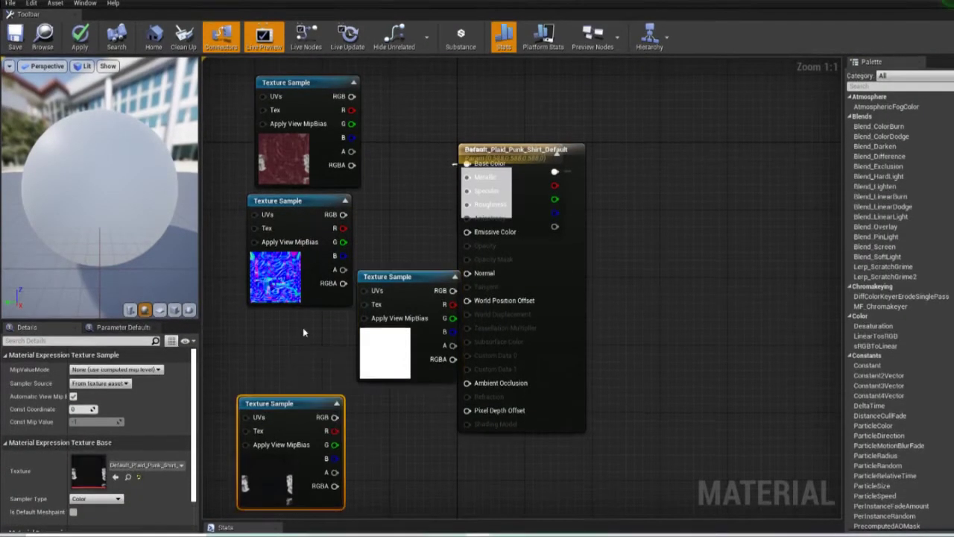
left_click_drag(396, 278, 370, 286)
left_click_drag(201, 500, 276, 500)
- Move the shirt material's result node clear of the other nodes, and delete Param and the plain white Texture Sample
left_click_drag(595, 336, 747, 336)
left_click(560, 159)
key("Delete")
left_click(738, 224)
left_click(119, 487)
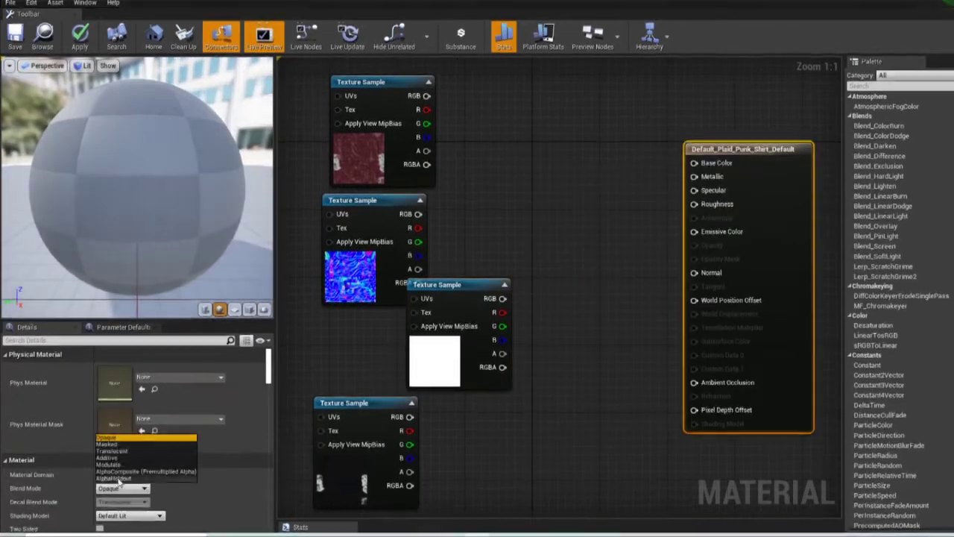
left_click(460, 292)
key("Delete")
- Connect the plaid texture to Base Color, the normal map to Normal and the dark texture to Specular, stack the samples neatly and save
left_click_drag(427, 96, 695, 163)
left_click_drag(418, 214, 695, 272)
left_click_drag(365, 404, 425, 352)
left_click_drag(469, 366, 695, 191)
left_click_drag(425, 353, 374, 201)
left_click_drag(390, 208, 397, 326)
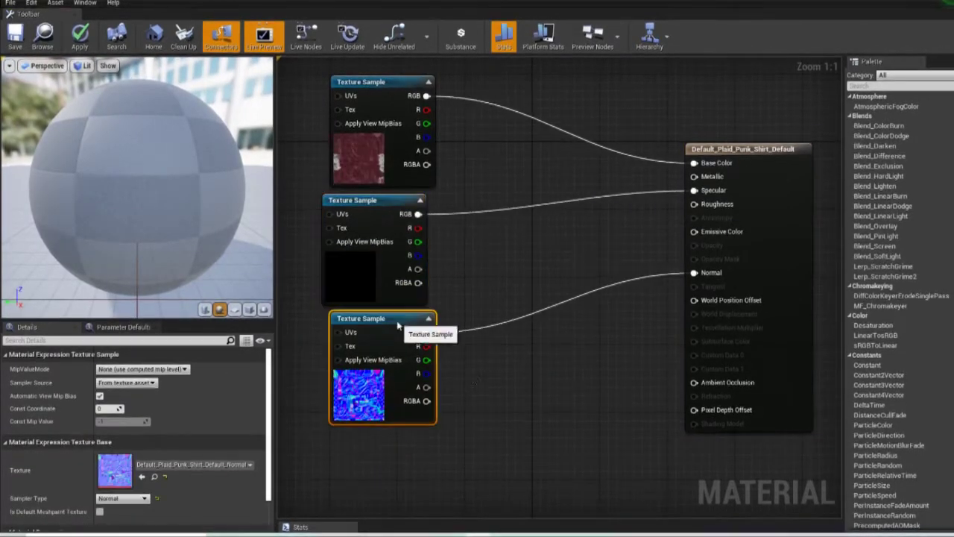
key("ctrl+s")
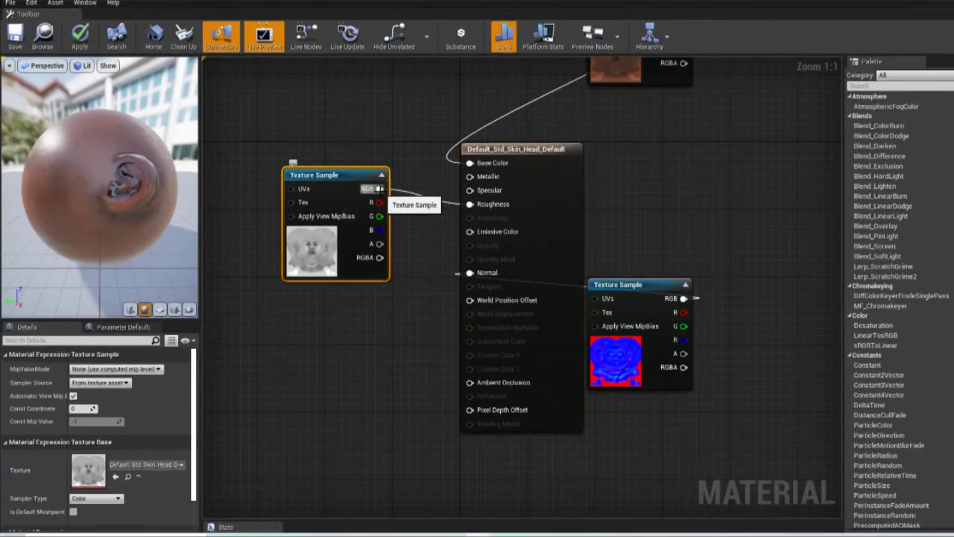
- Save the Default_Std_Skin_Head_Default material and continue with the node layout of Default_Std_Skin_Body_Default
left_click(15, 37)
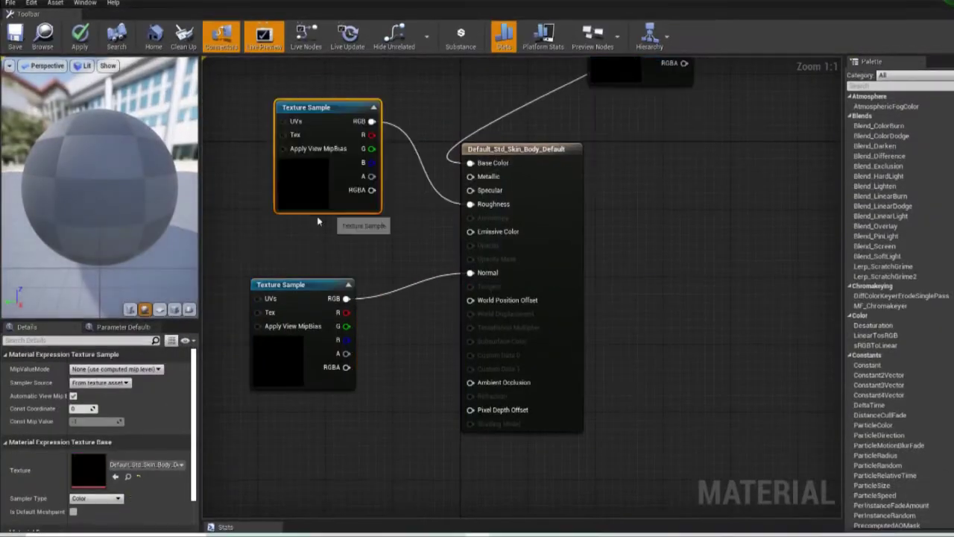
left_click_drag(432, 179, 516, 194)
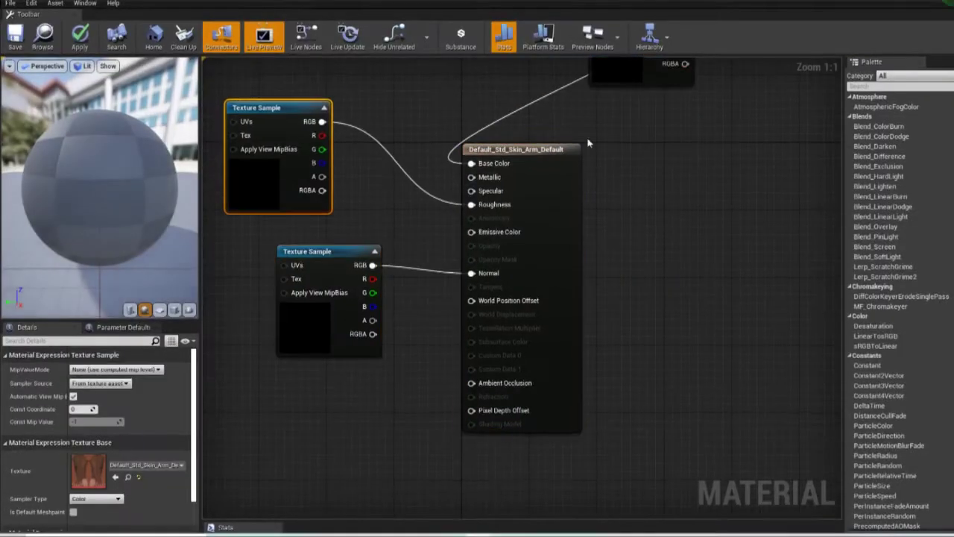
- In Default_Std_Skin_Arm_Default, place the Base Color texture beside the result node, transfer the Roughness connection to Specular and save
left_click_drag(649, 76, 385, 102)
mouse_move(471, 205)
left_mouse_down("ctrl")
mouse_move(467, 211)
mouse_move(471, 191)
left_mouse_up("ctrl")
left_click(15, 36)
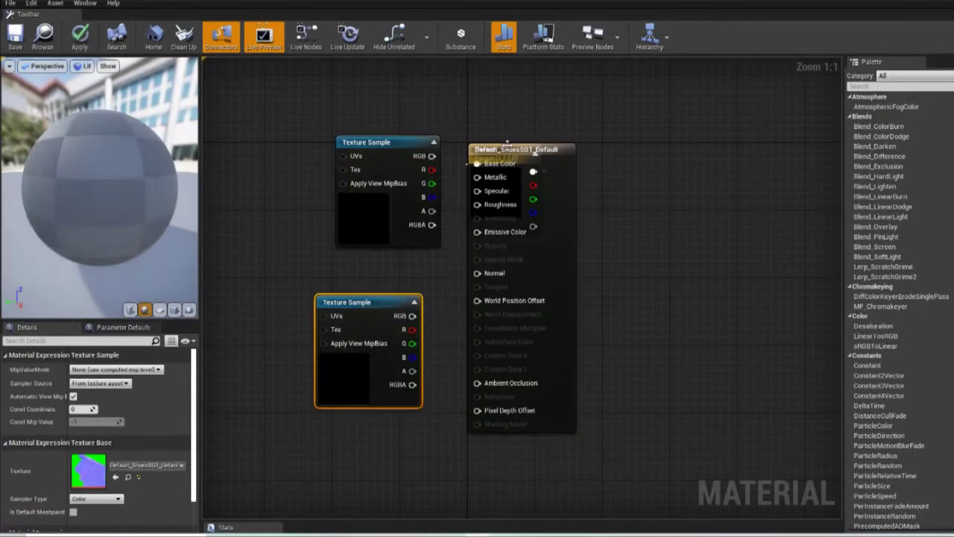
- In Default_ShoesSG1_Default, clear Param away and connect the samples to Base Color and Normal; separate the overlapping samples in Default_ShoesSG_Default
left_click_drag(522, 149, 626, 157)
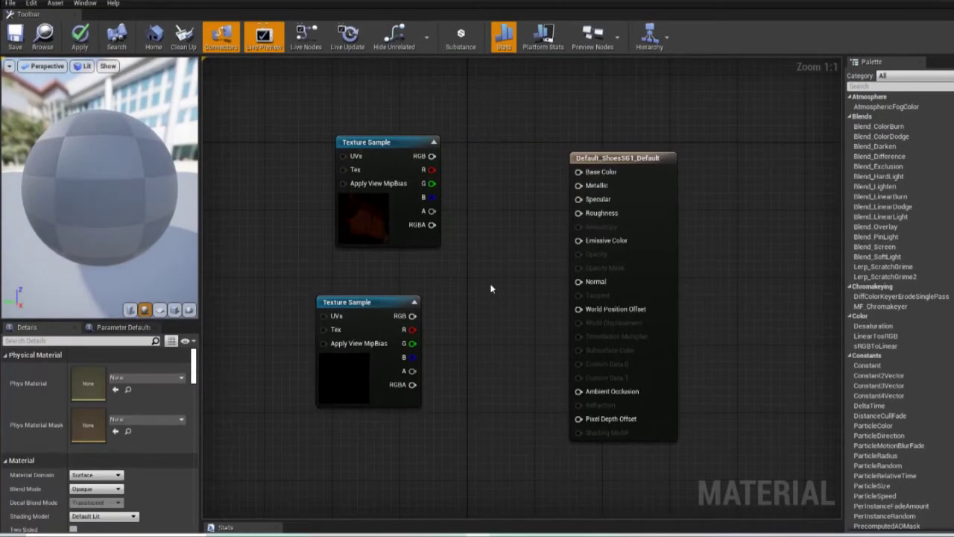
left_click_drag(432, 156, 579, 172)
left_click_drag(412, 316, 578, 287)
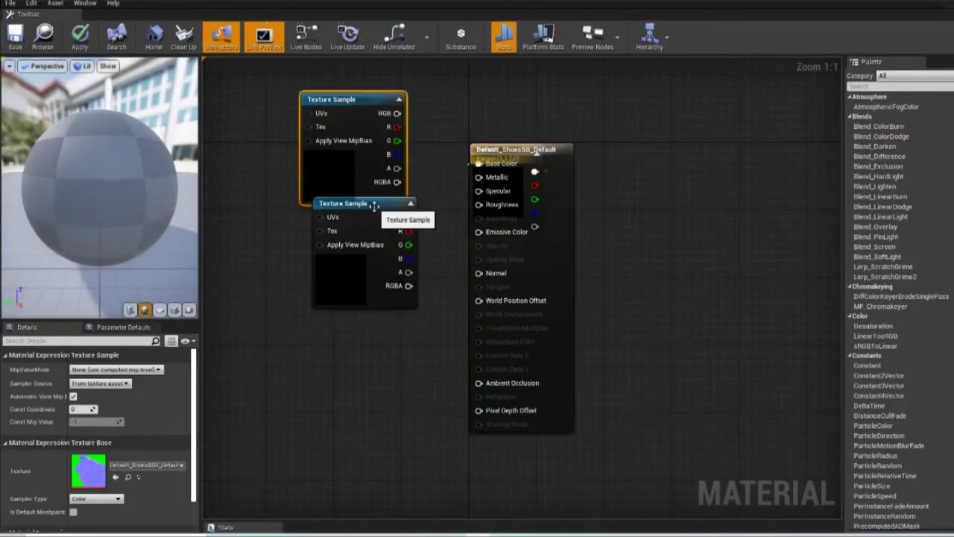
left_click_drag(383, 213, 376, 245)
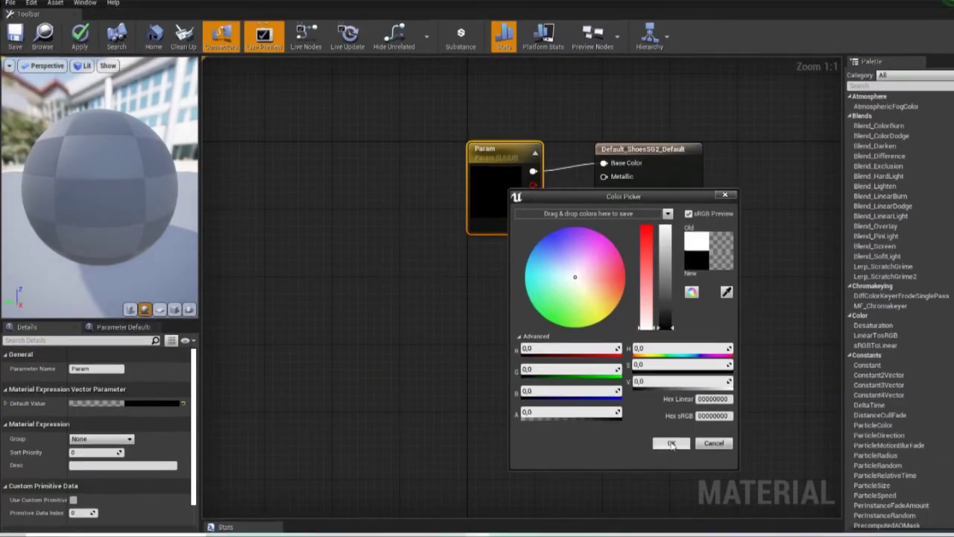
- Set Param to black in Default_ShoesSG2_Default and save it, and save Material__43 with its pink Param on Base Color
left_click(671, 443)
key("ctrl+s")
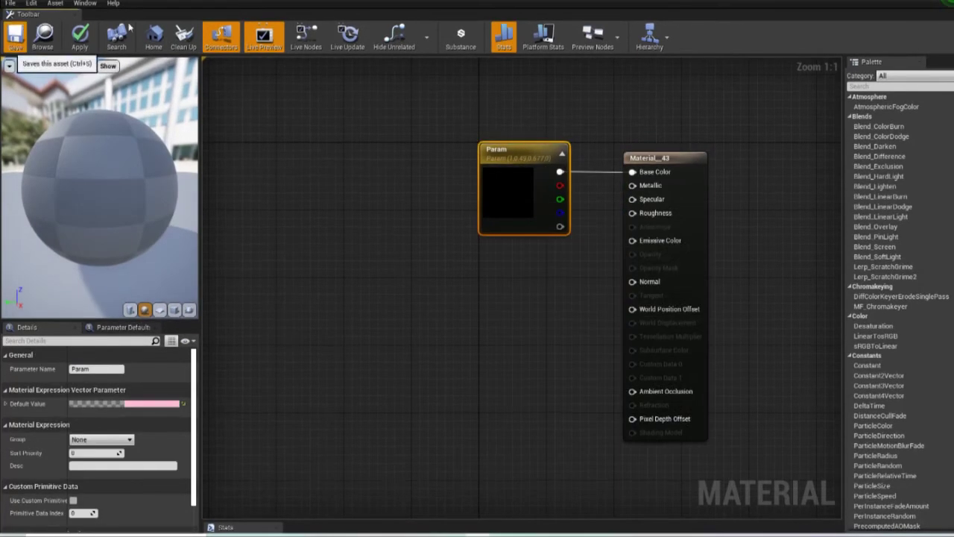
key("ctrl+s")
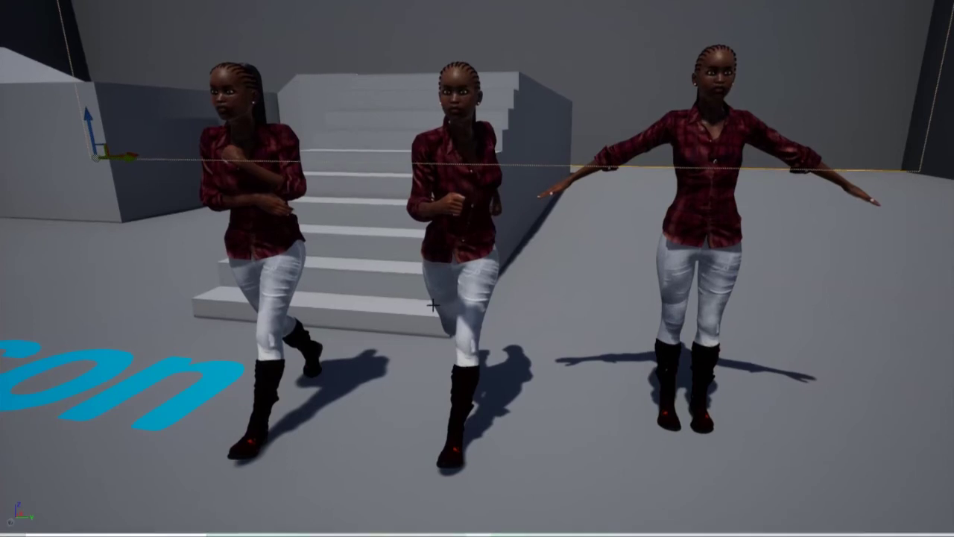
left_click(39, 146)
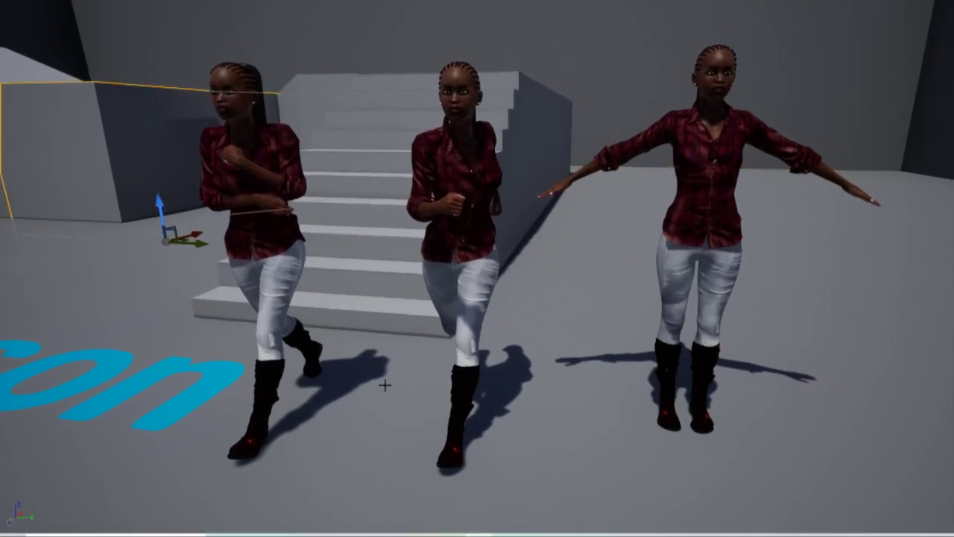
left_click(168, 426)
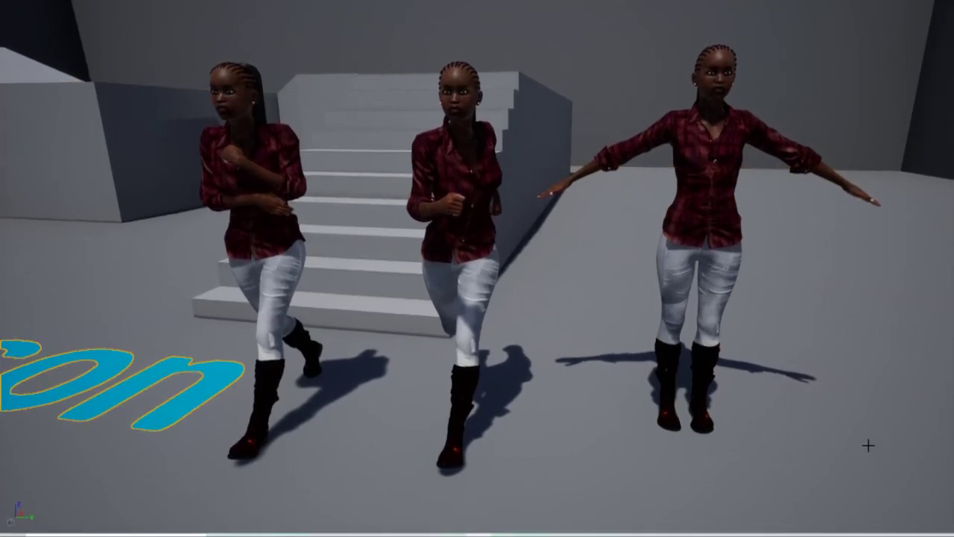
middle_click_drag(820, 424, 837, 396)
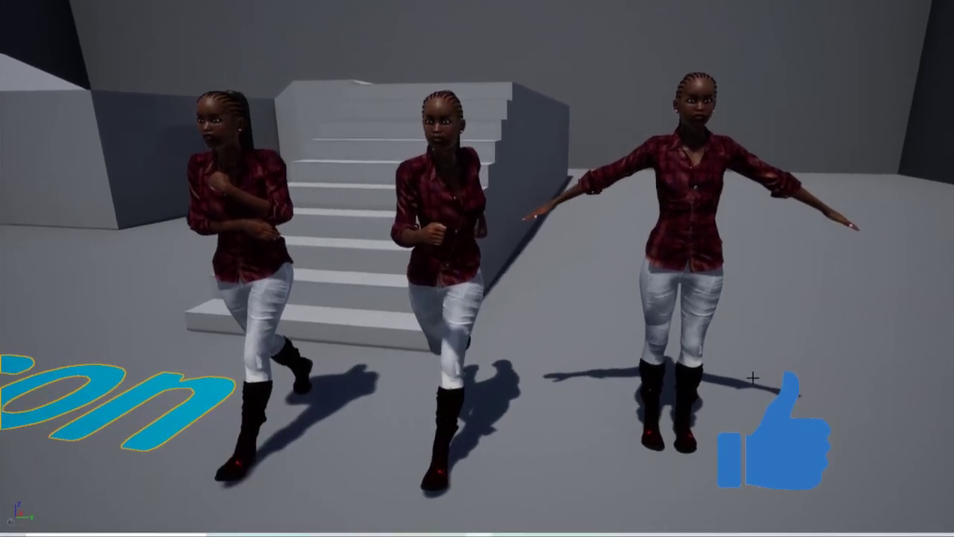